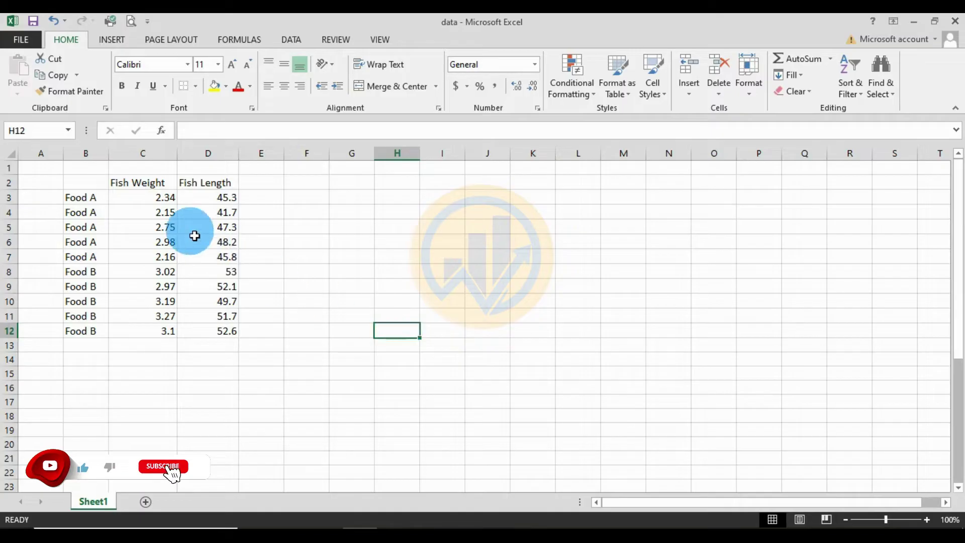
# - Review the fish weight and fish length data for the Food A and Food B groups in B2:D12
pyautogui.moveTo(87, 183); pyautogui.dragTo(229, 334)
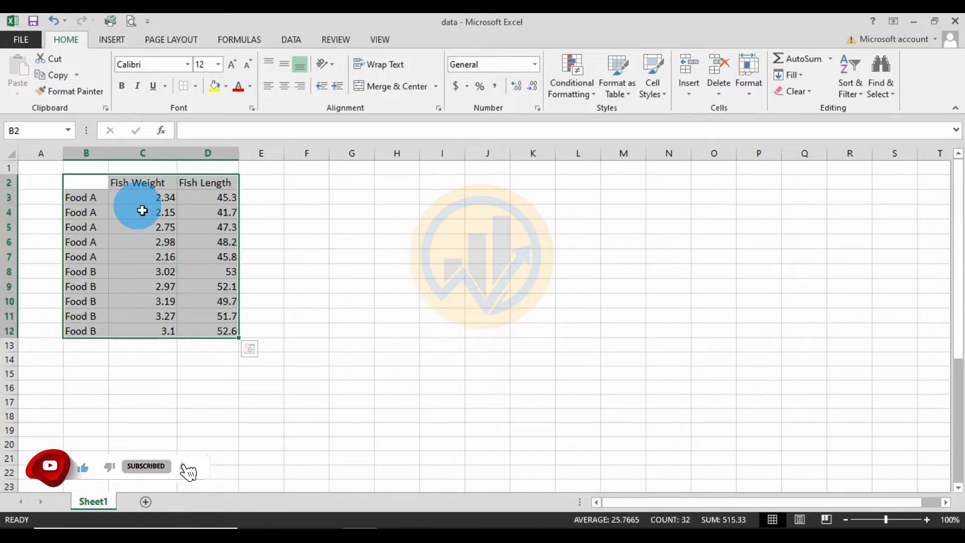
pyautogui.moveTo(145, 183); pyautogui.dragTo(193, 189)
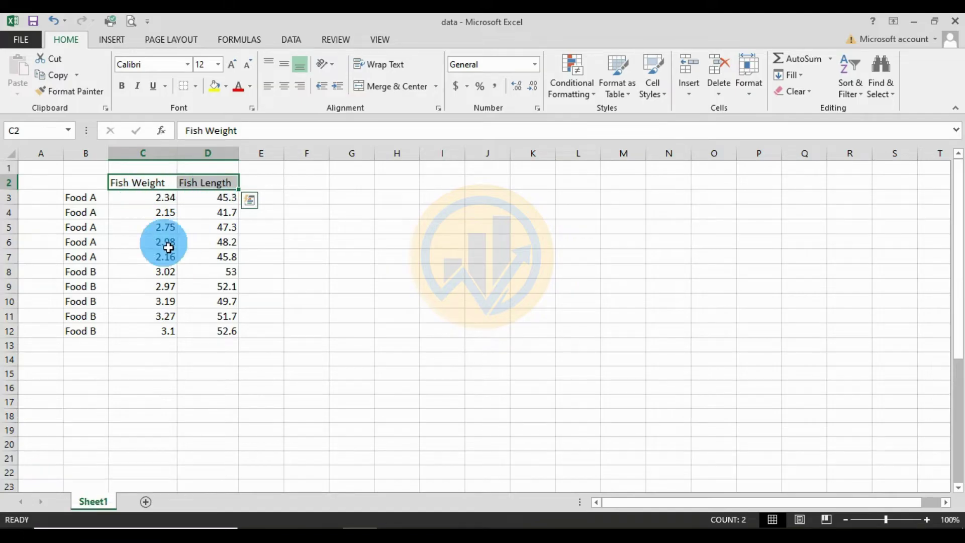
pyautogui.moveTo(97, 200); pyautogui.dragTo(210, 265)
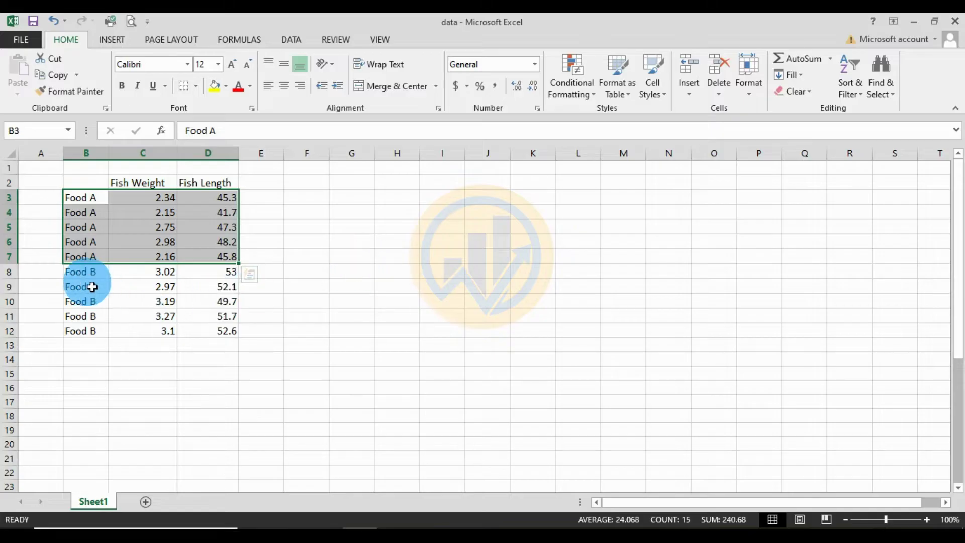
pyautogui.moveTo(77, 274); pyautogui.dragTo(199, 339)
pyautogui.click(422, 308)
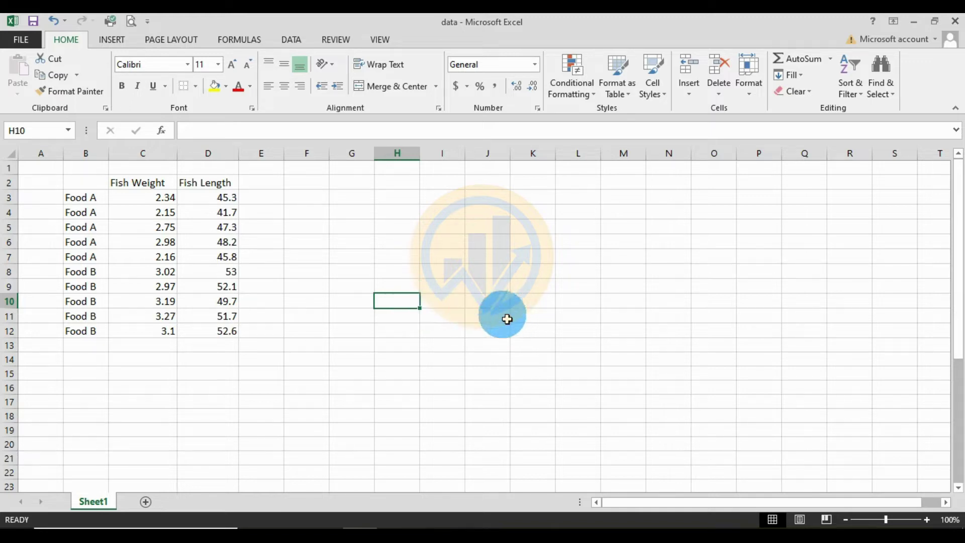
# - Enable the Analysis ToolPak add-in through the Excel Add-ins settings
pyautogui.click(292, 40)
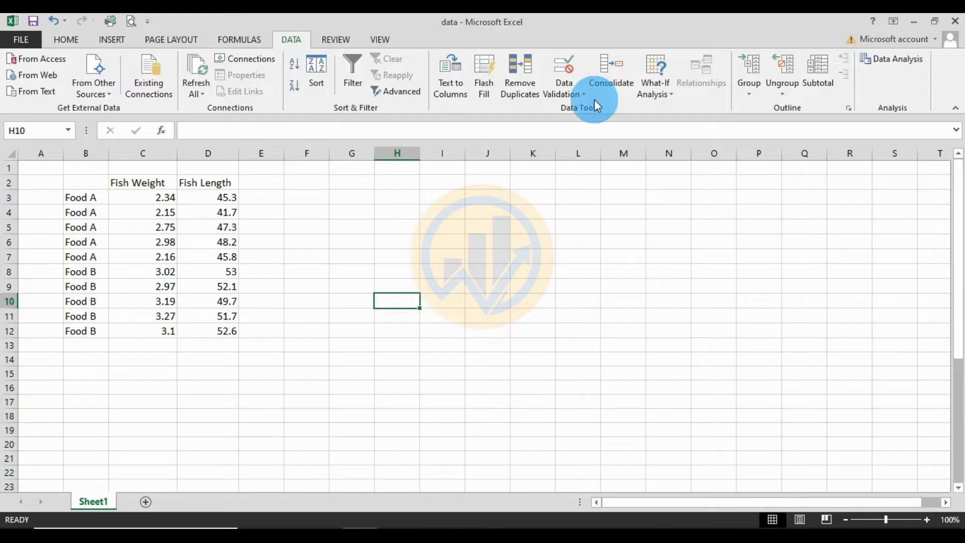
pyautogui.click(904, 67)
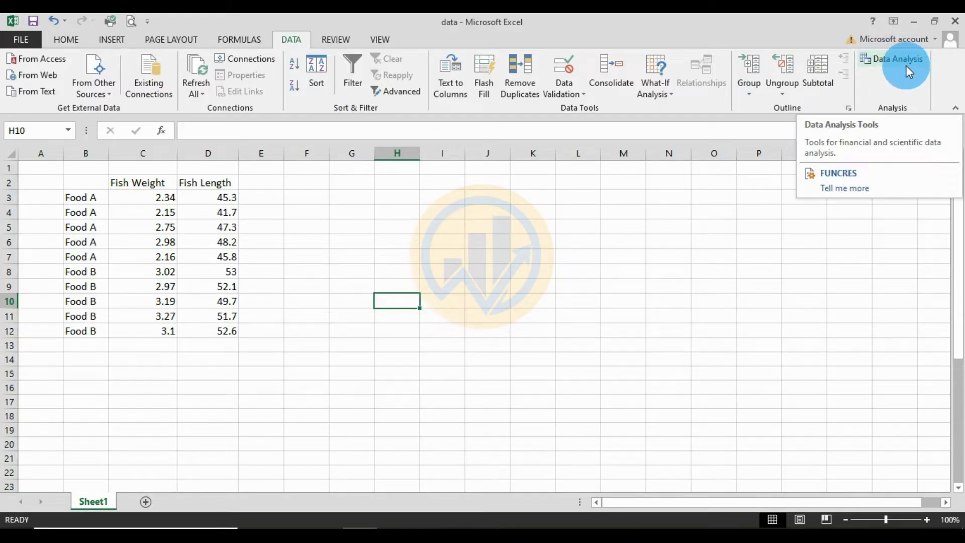
pyautogui.click(14, 40)
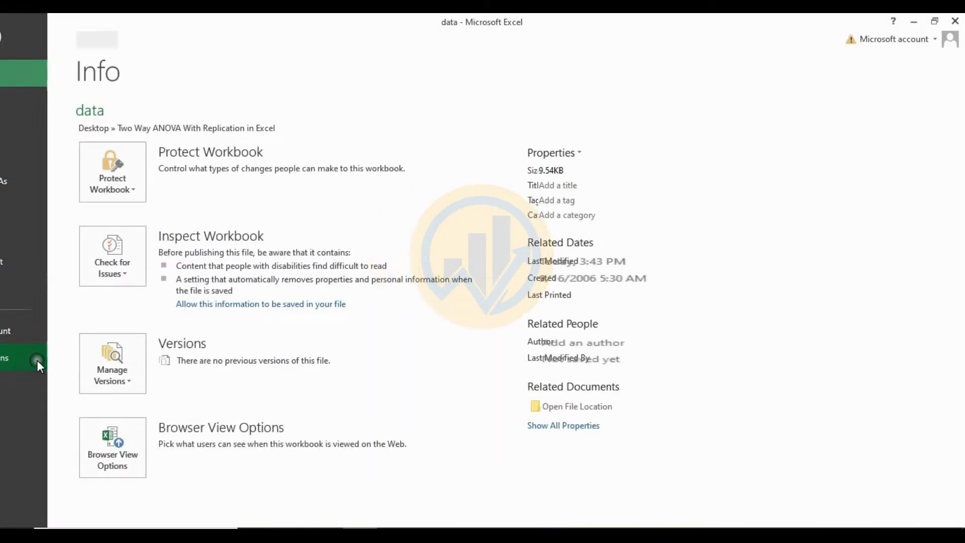
pyautogui.click(37, 360)
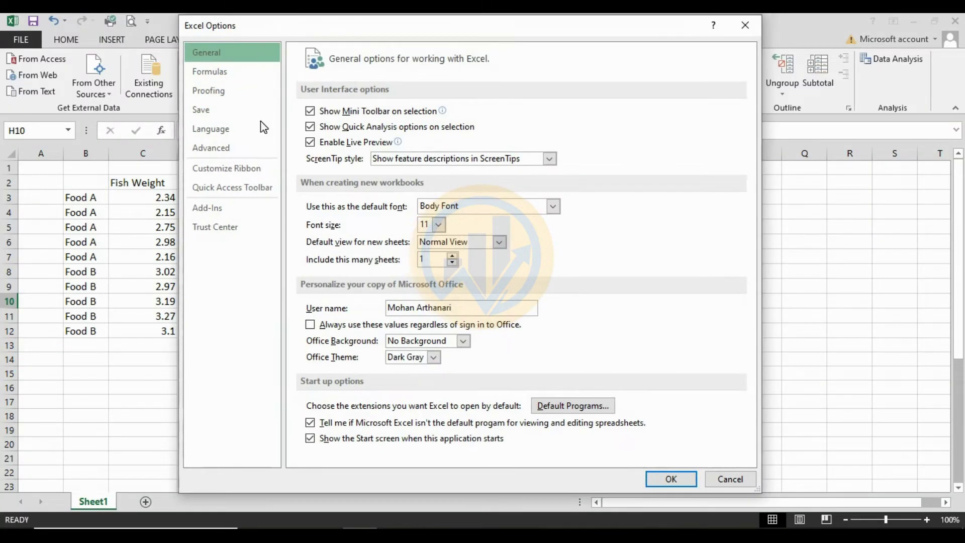
pyautogui.click(220, 211)
pyautogui.click(336, 482)
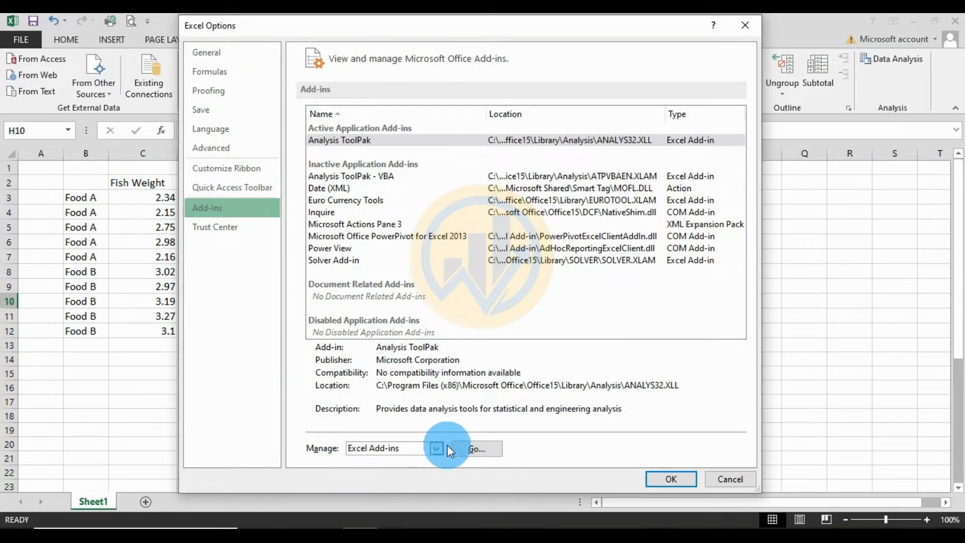
pyautogui.click(473, 449)
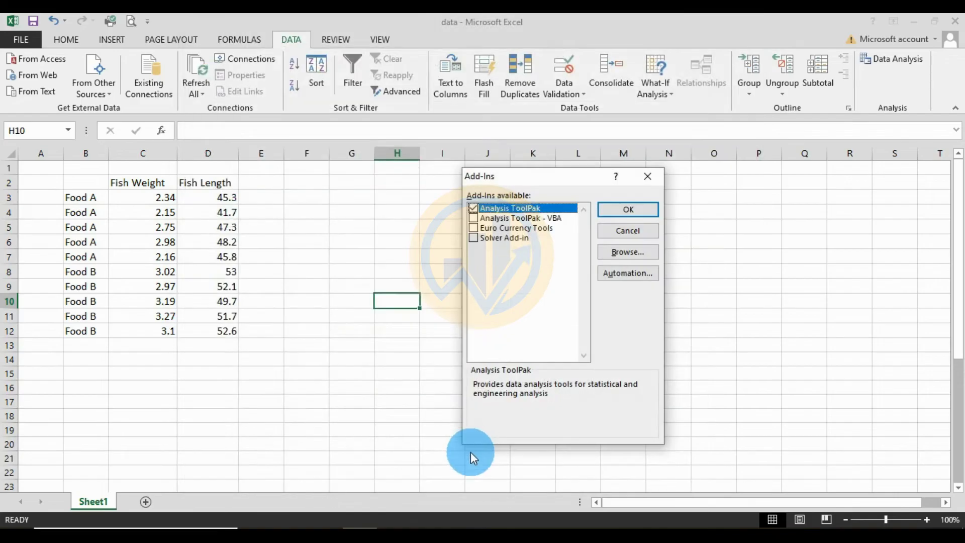
pyautogui.moveTo(527, 177); pyautogui.dragTo(563, 176)
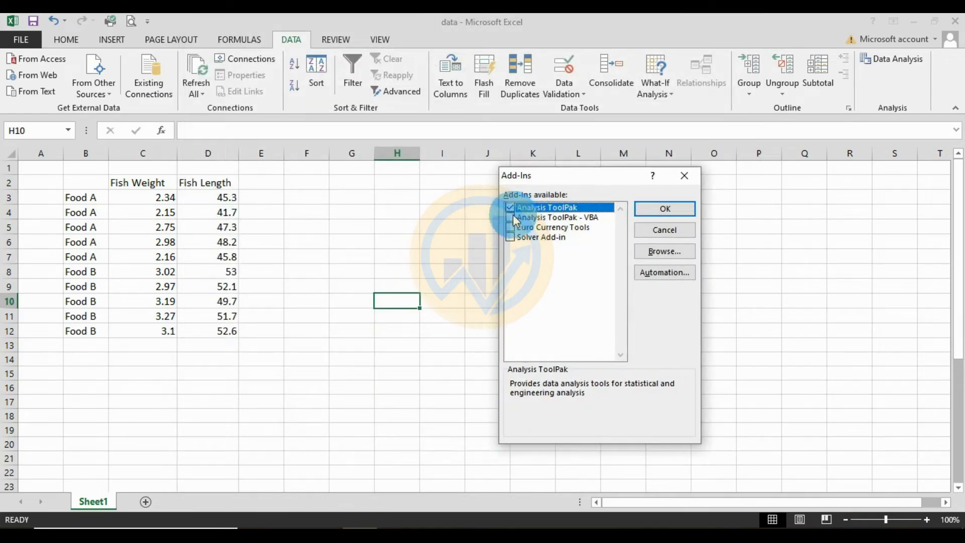
pyautogui.click(658, 209)
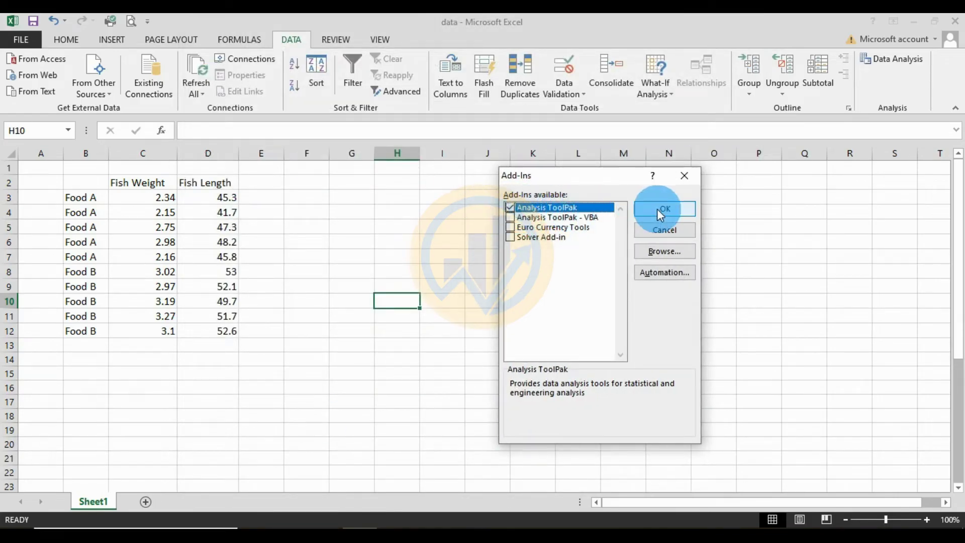
# - Start the Anova: Two-Factor With Replication tool from the Data Analysis tools
pyautogui.click(896, 62)
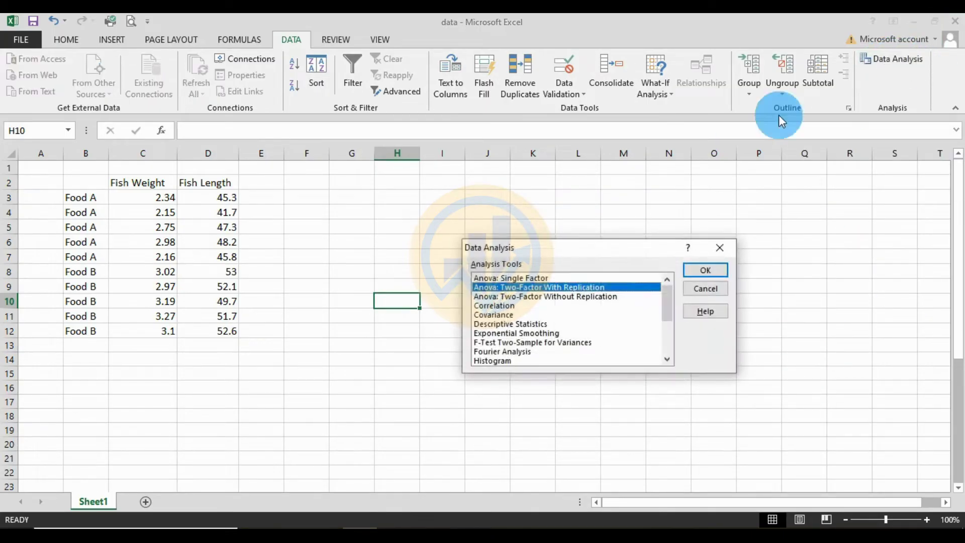
pyautogui.moveTo(571, 247); pyautogui.dragTo(578, 197)
pyautogui.click(510, 219)
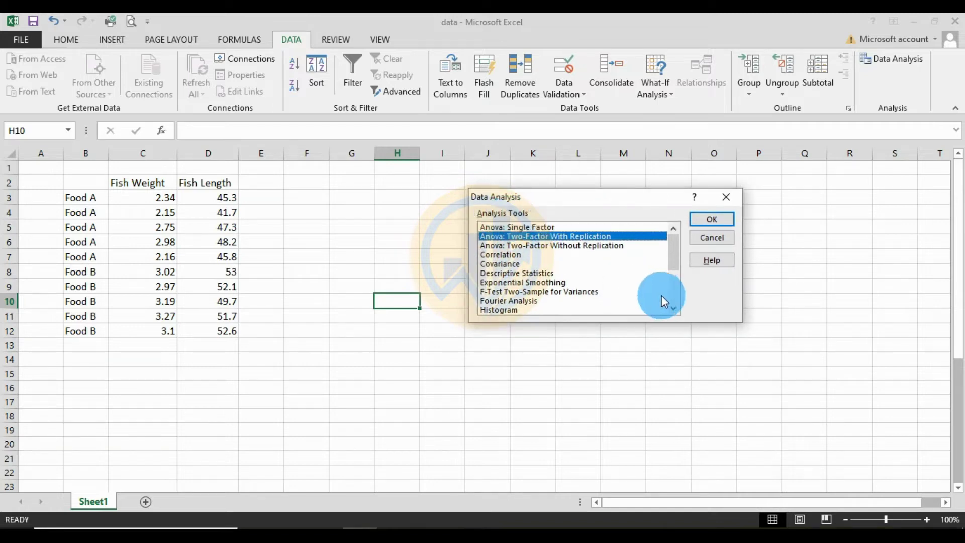
pyautogui.click(492, 247)
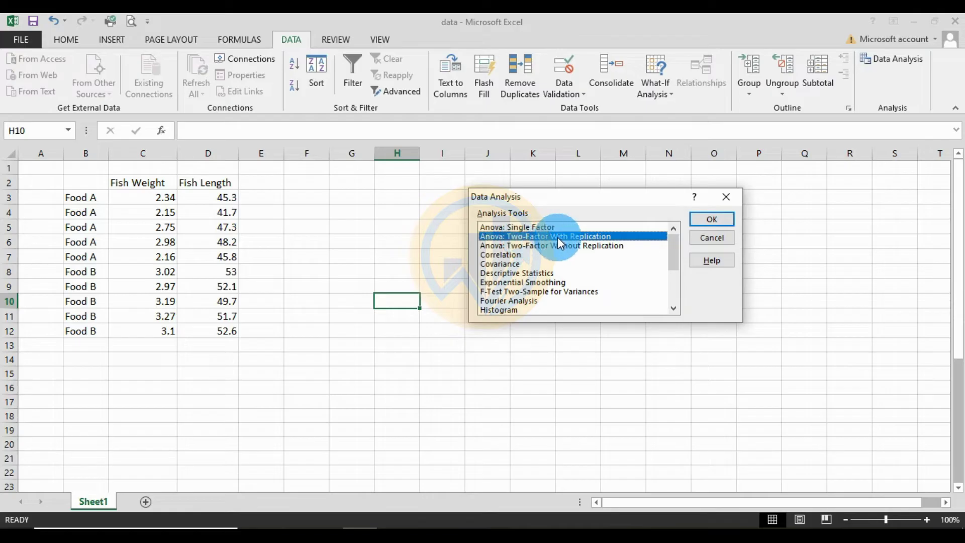
pyautogui.moveTo(578, 245); pyautogui.dragTo(565, 240)
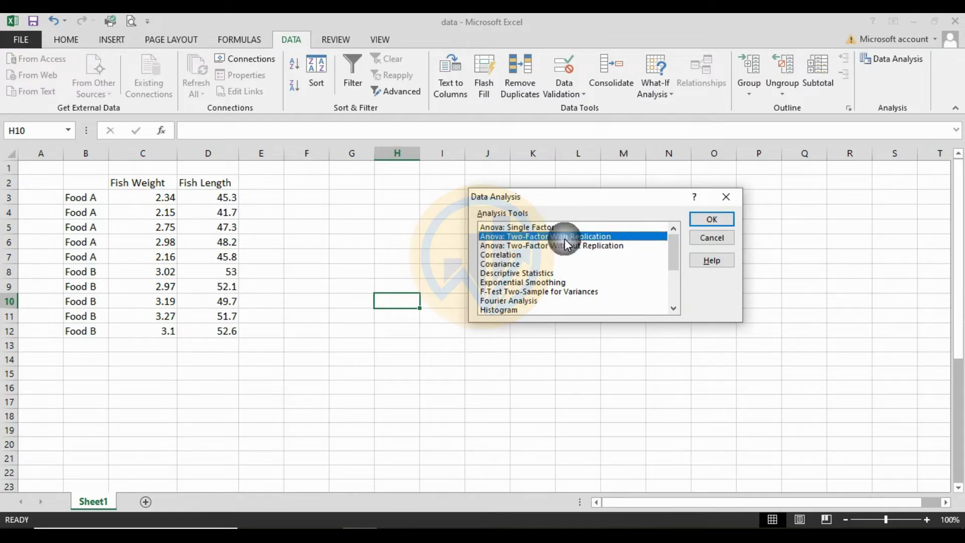
pyautogui.click(712, 220)
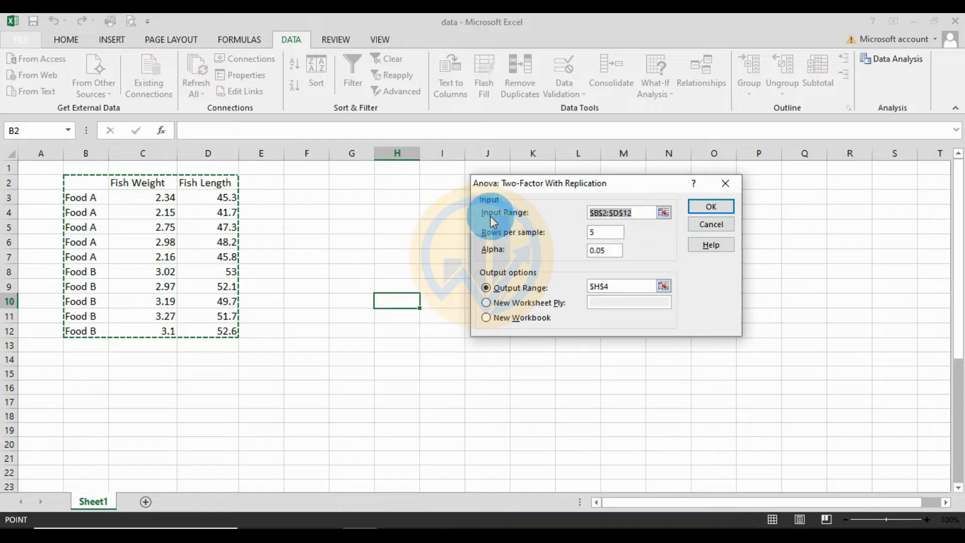
# - Set the ANOVA input range to $B$2:$D$12, with 5 rows per sample and an alpha of 0.05
pyautogui.click(664, 213)
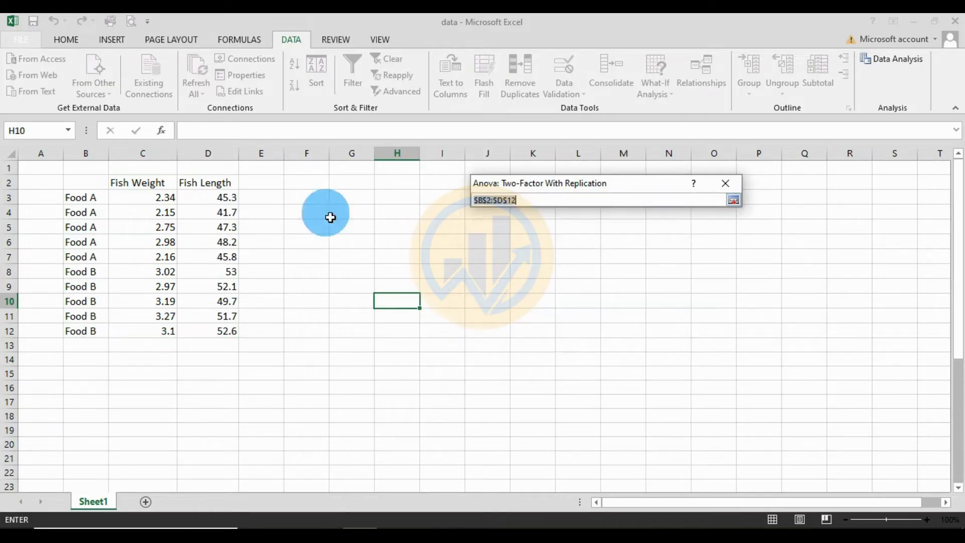
pyautogui.moveTo(68, 185); pyautogui.dragTo(213, 332)
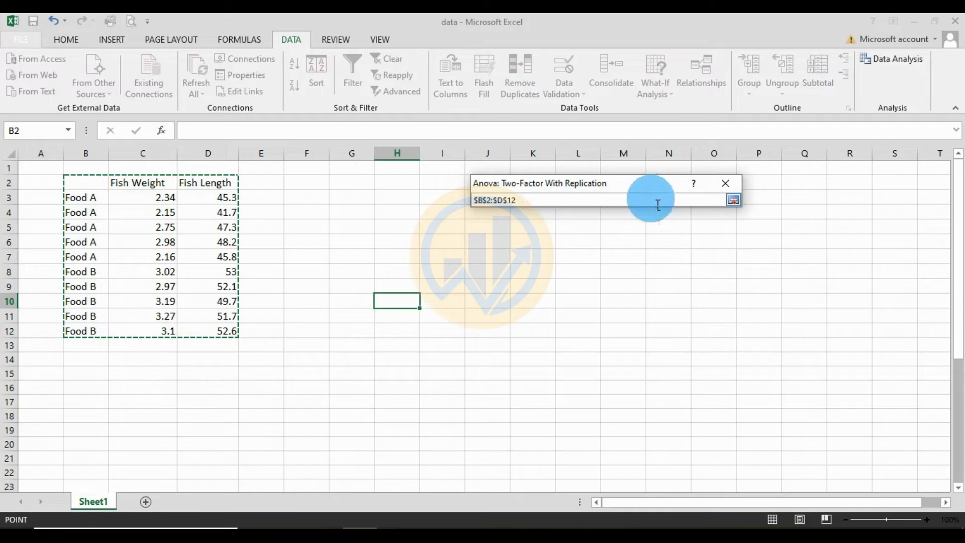
pyautogui.click(733, 201)
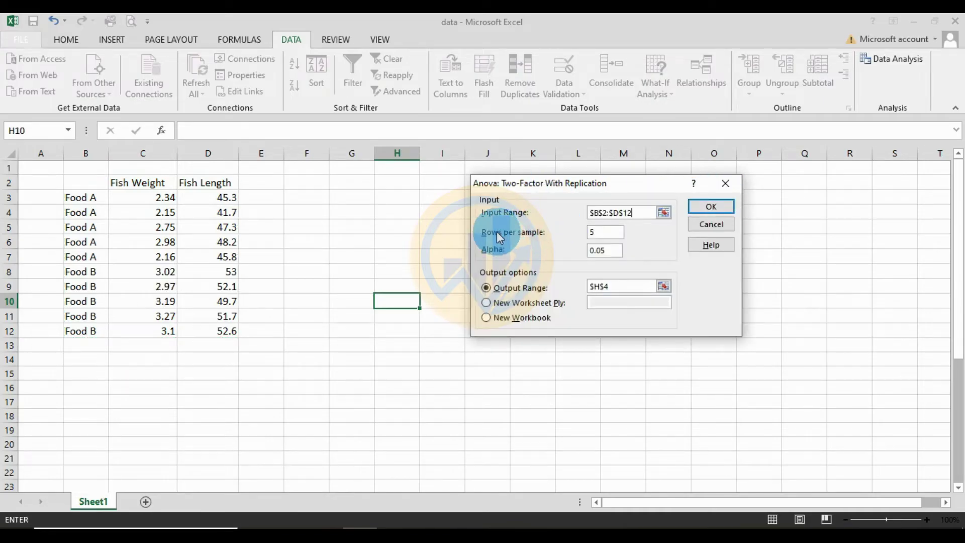
pyautogui.click(606, 234)
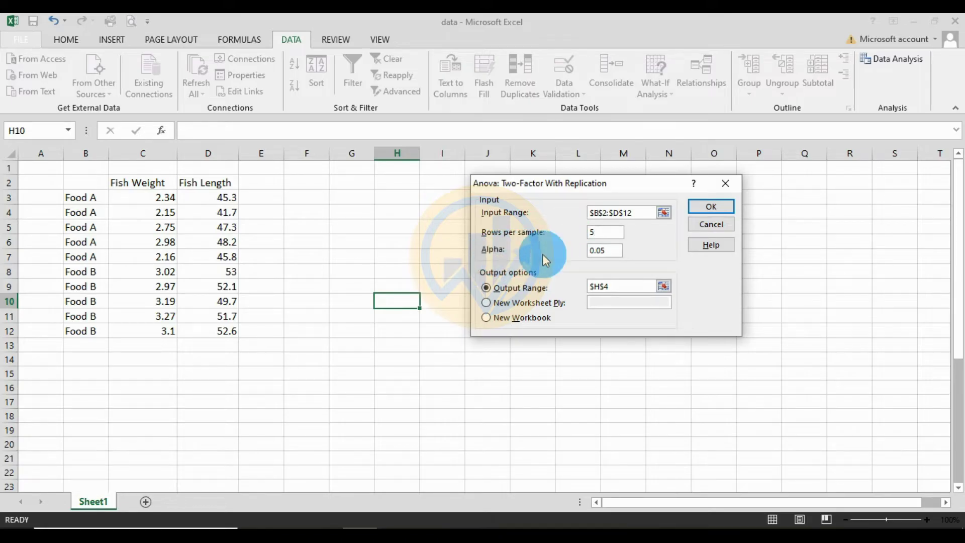
pyautogui.doubleClick(612, 254)
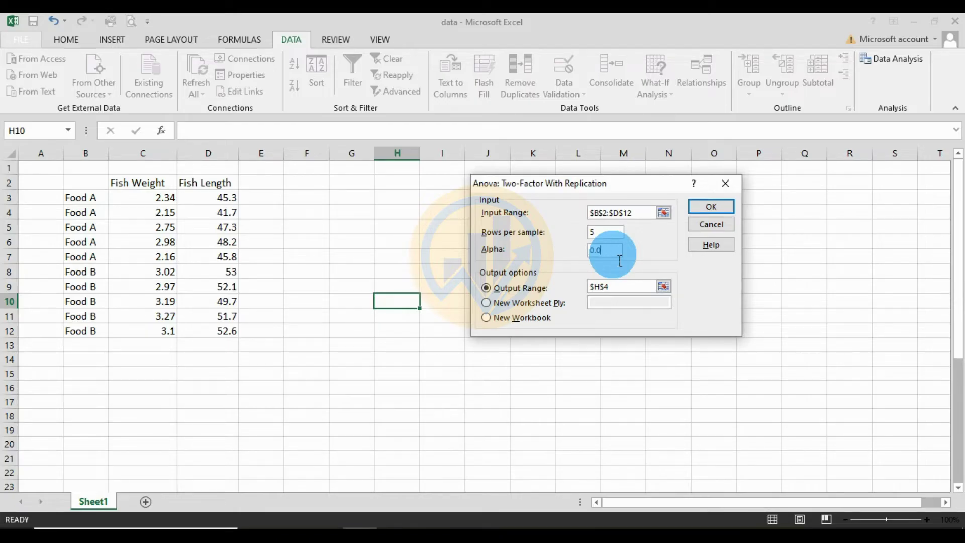
pyautogui.click(620, 260)
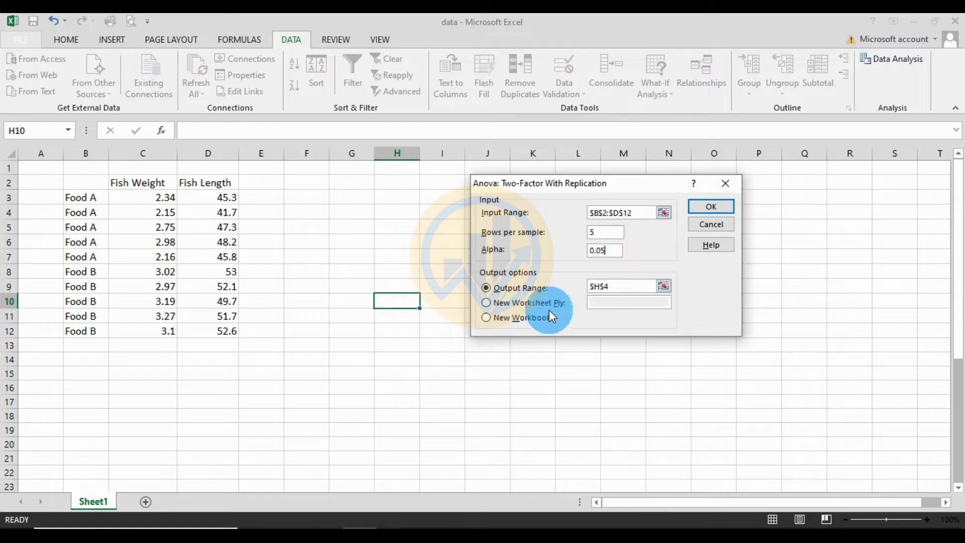
# - Set the ANOVA output range to $H$3 on the current sheet and run the analysis
pyautogui.click(486, 288)
pyautogui.click(521, 288)
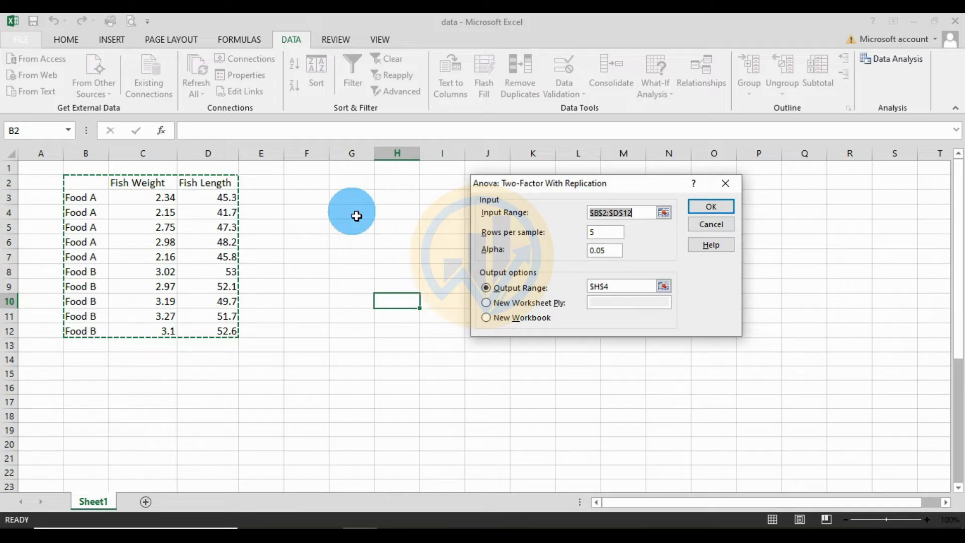
pyautogui.click(490, 304)
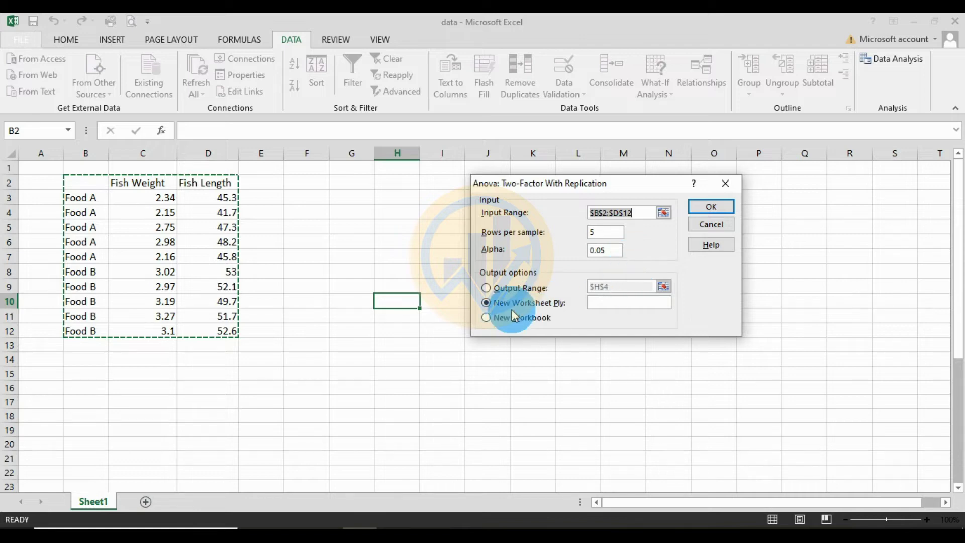
pyautogui.click(519, 291)
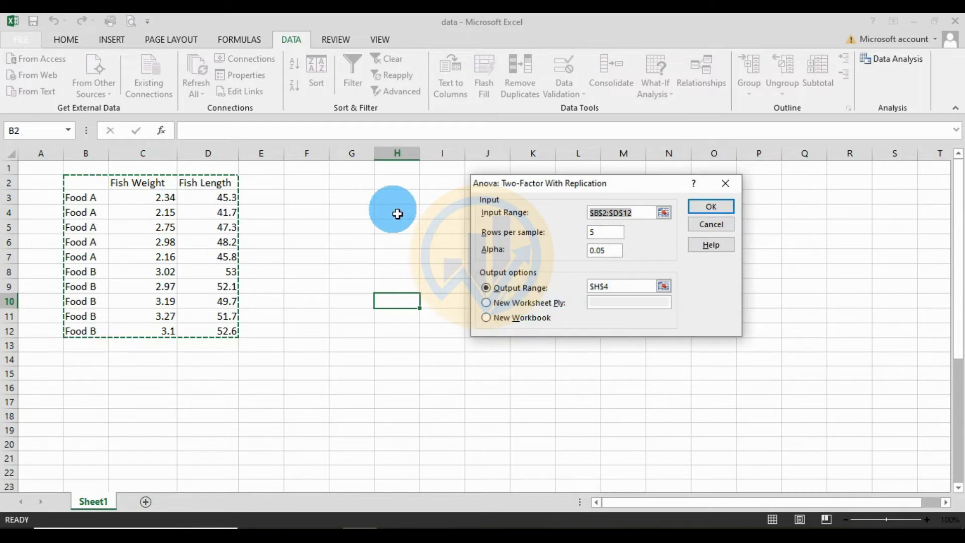
pyautogui.click(665, 287)
pyautogui.click(388, 198)
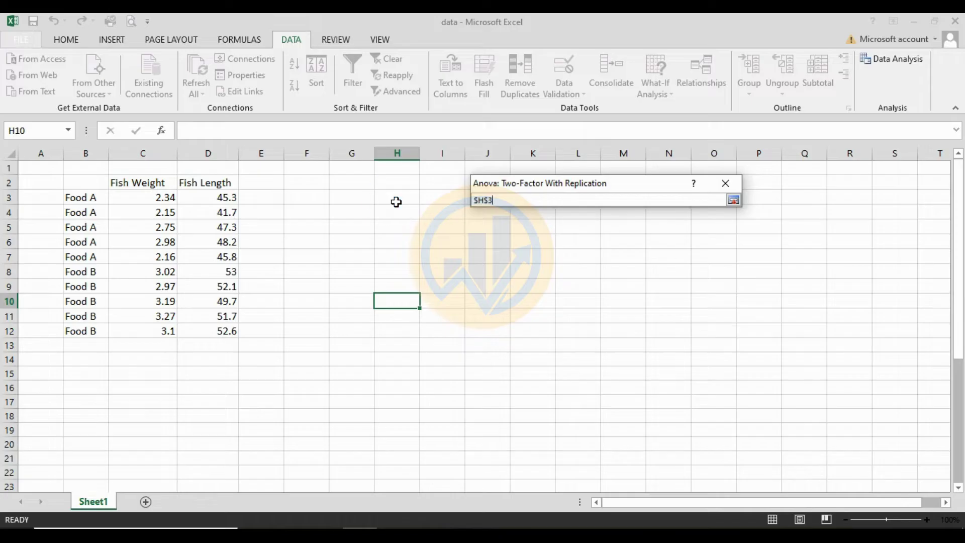
pyautogui.click(734, 200)
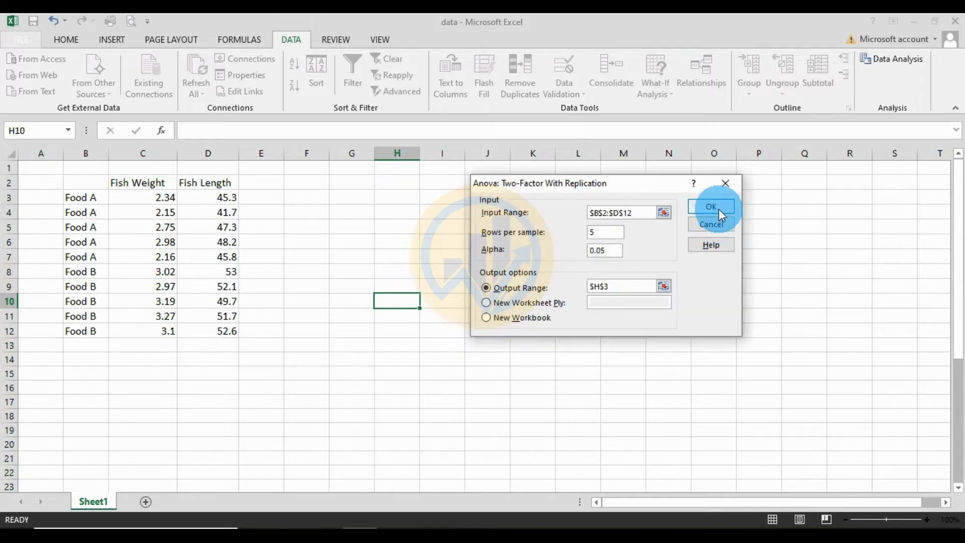
pyautogui.click(719, 210)
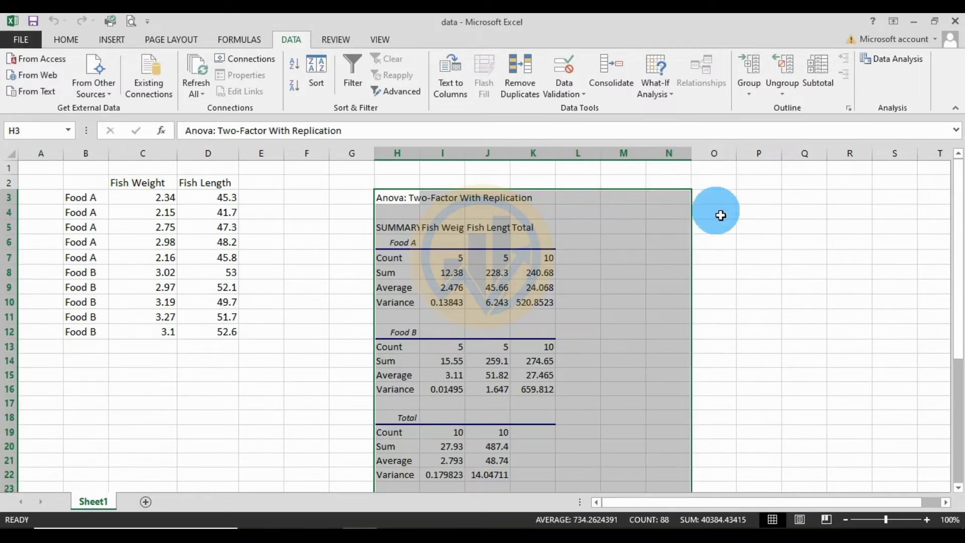
# - Widen columns H, I and J to fit the labels and values of the ANOVA summary
pyautogui.click(650, 238)
pyautogui.moveTo(430, 160); pyautogui.dragTo(459, 161)
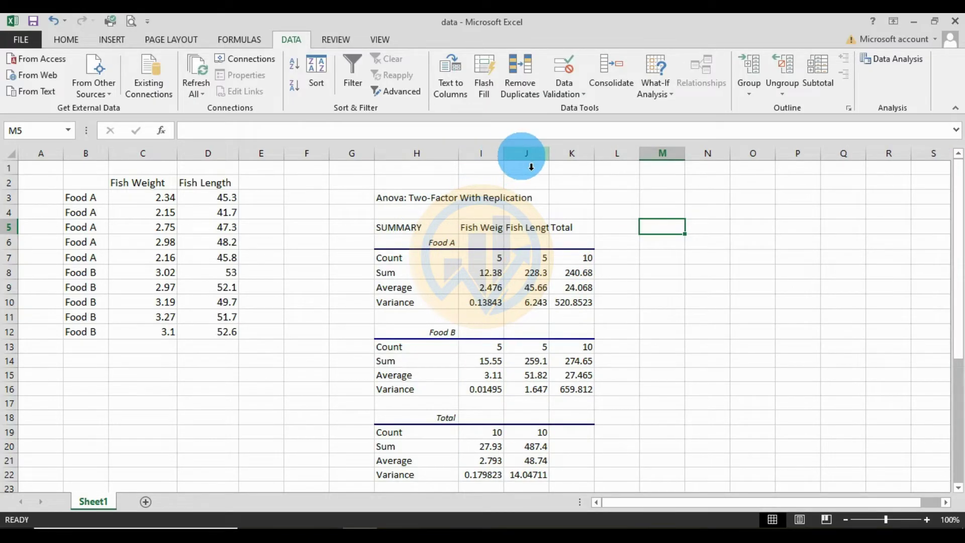
pyautogui.click(512, 167)
pyautogui.moveTo(504, 155); pyautogui.dragTo(596, 156)
pyautogui.click(706, 246)
# - Examine the ANOVA output, checking the Food A counts for fish weight, fish length and total
pyautogui.scroll(-1, 430, 284)
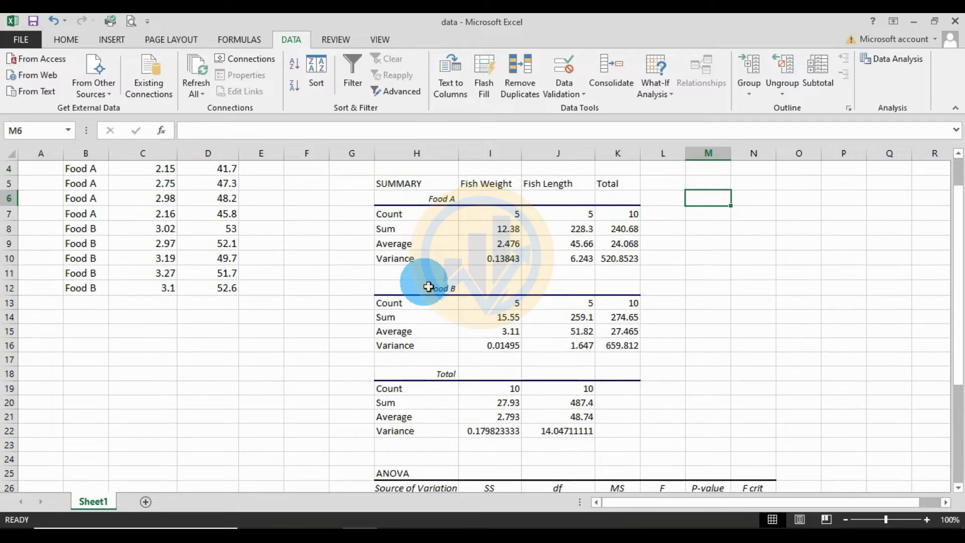
pyautogui.scroll(1, 428, 286)
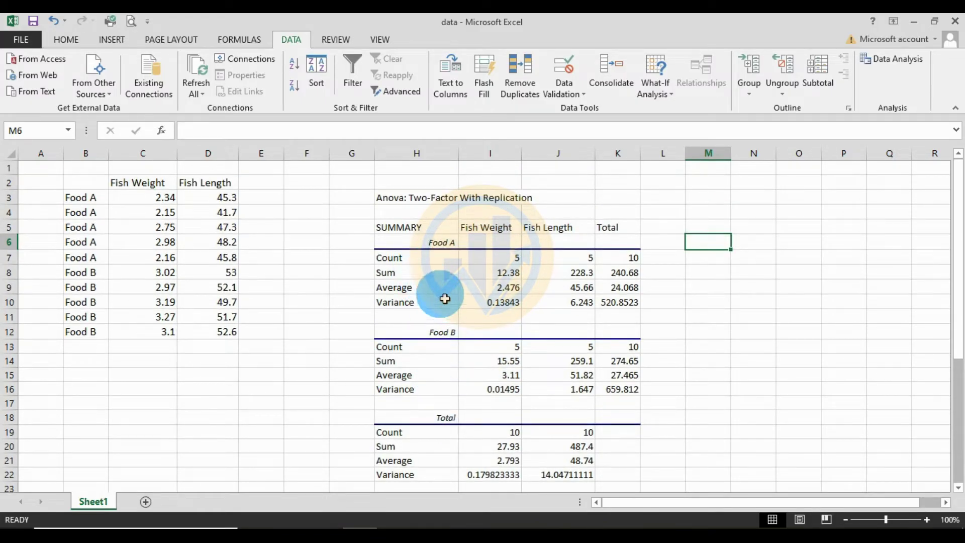
pyautogui.click(440, 242)
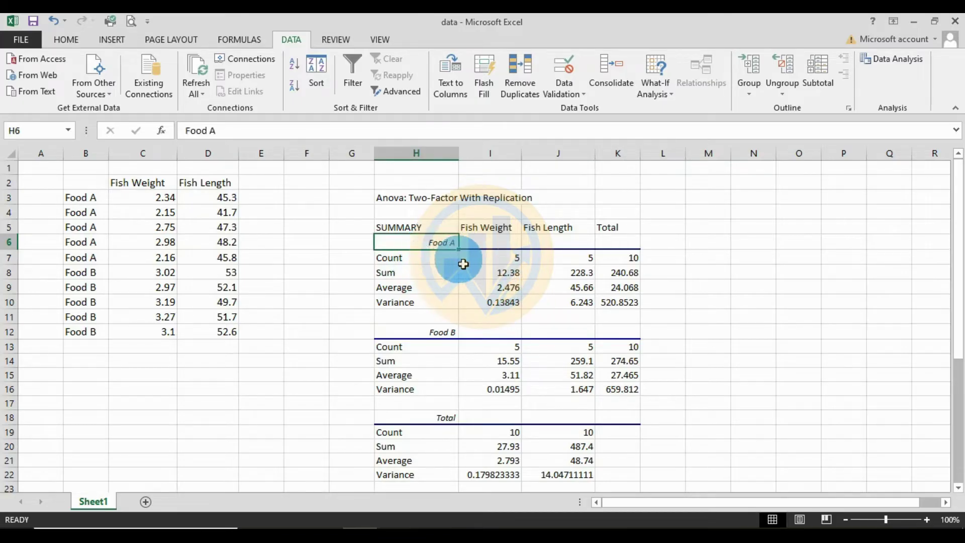
pyautogui.click(483, 262)
pyautogui.click(570, 259)
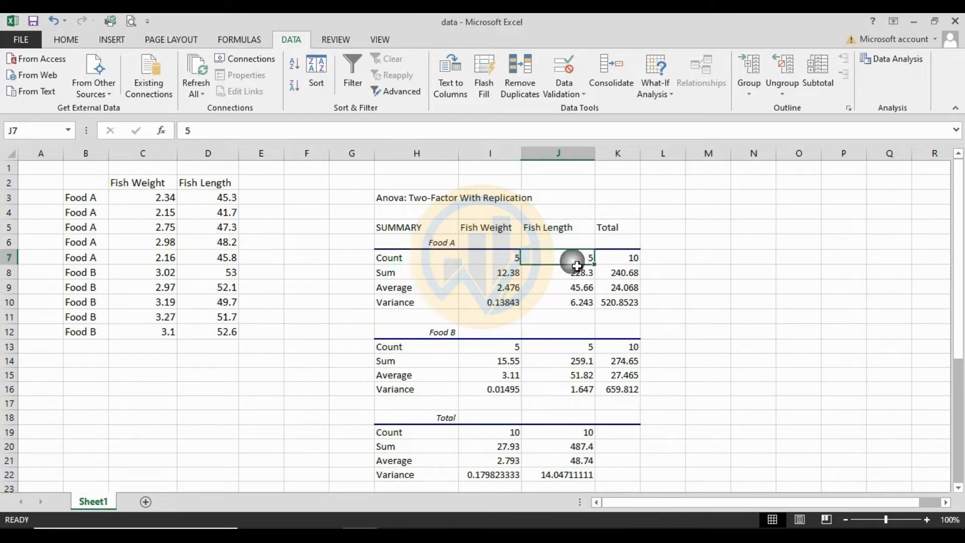
pyautogui.click(634, 265)
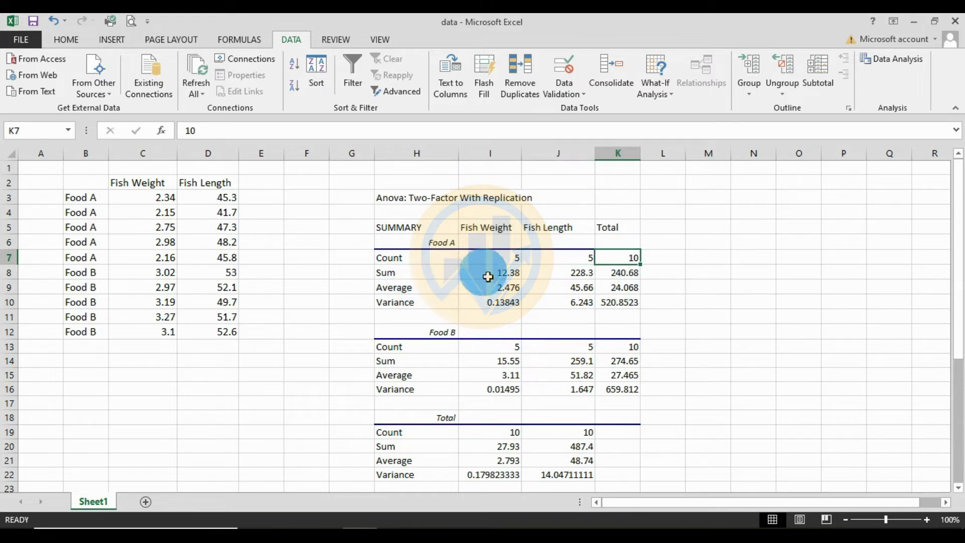
# - Examine the sums, averages and variances for fish weight, fish length and total in the Food A summary
pyautogui.click(517, 277)
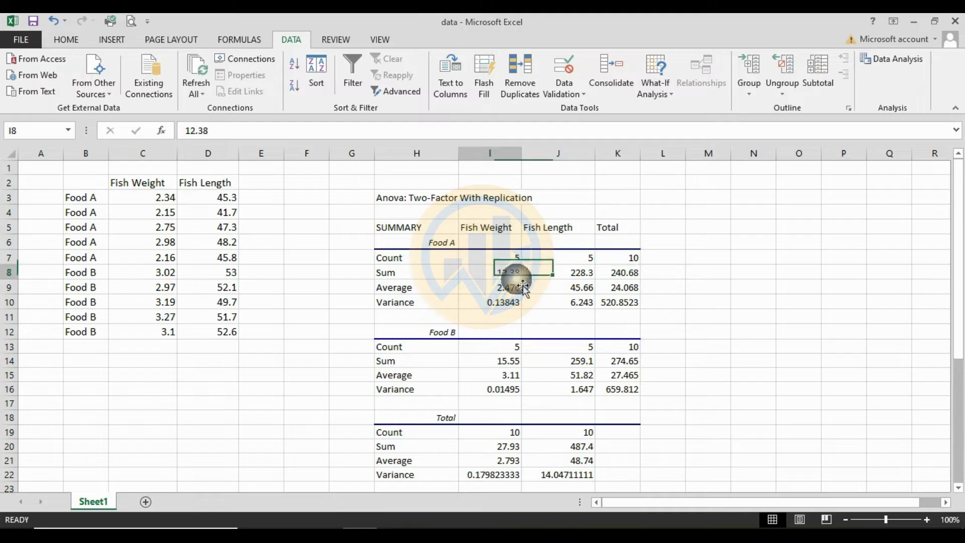
pyautogui.click(568, 276)
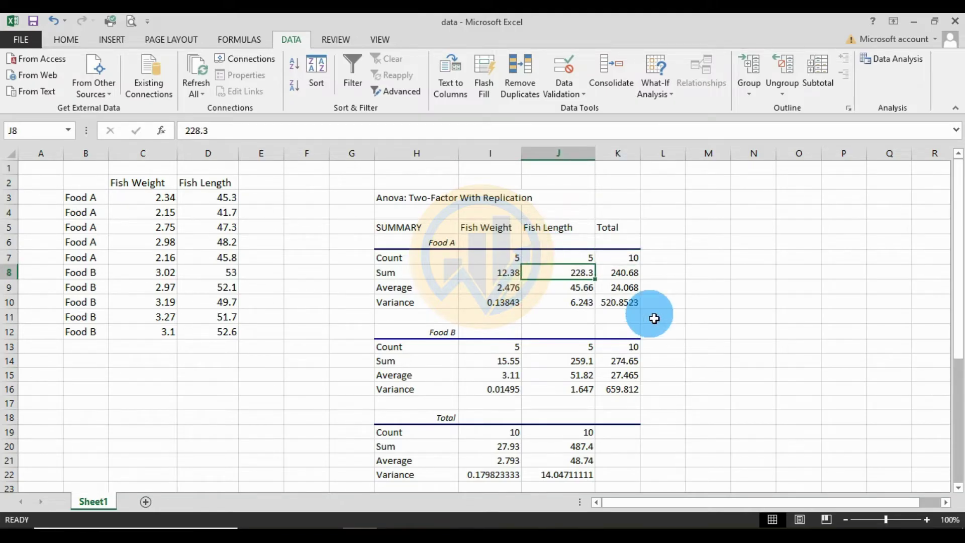
pyautogui.click(619, 276)
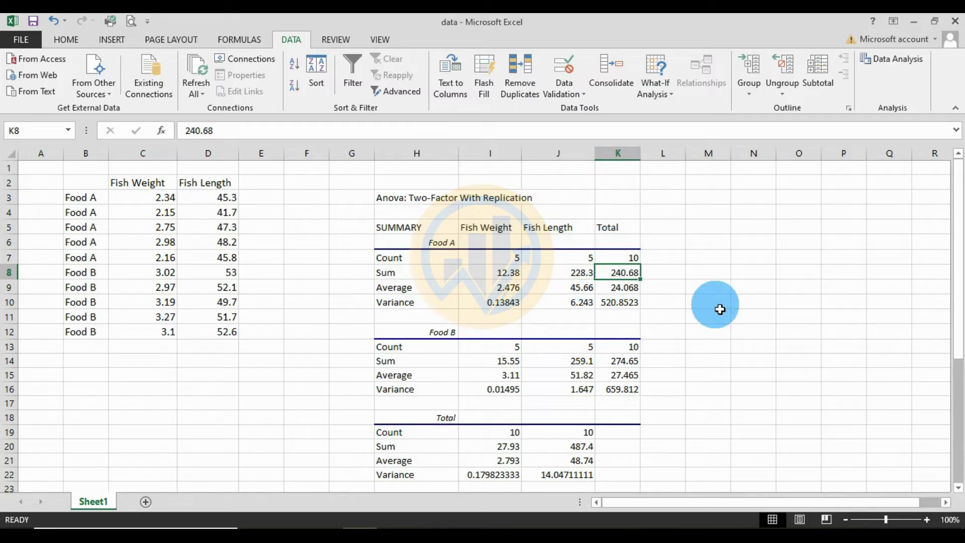
pyautogui.click(435, 287)
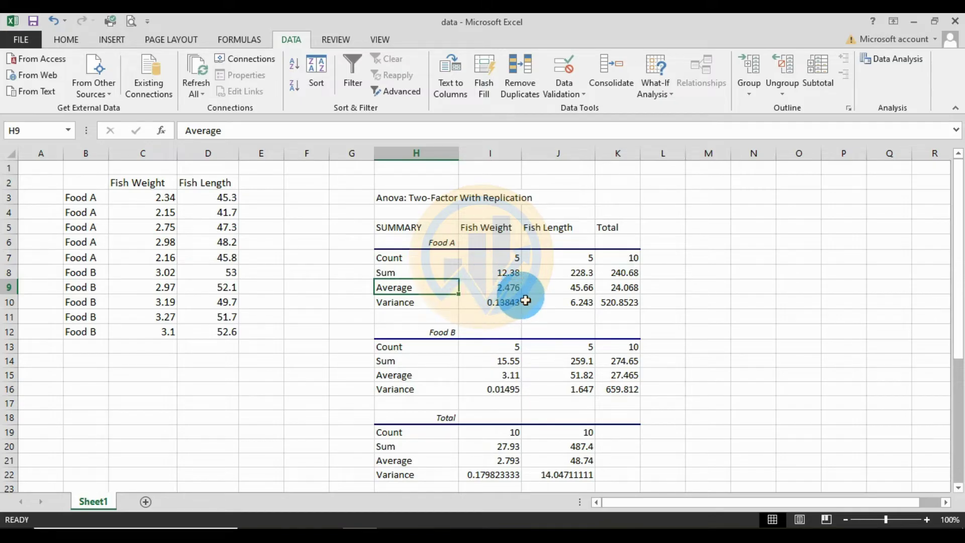
pyautogui.click(511, 288)
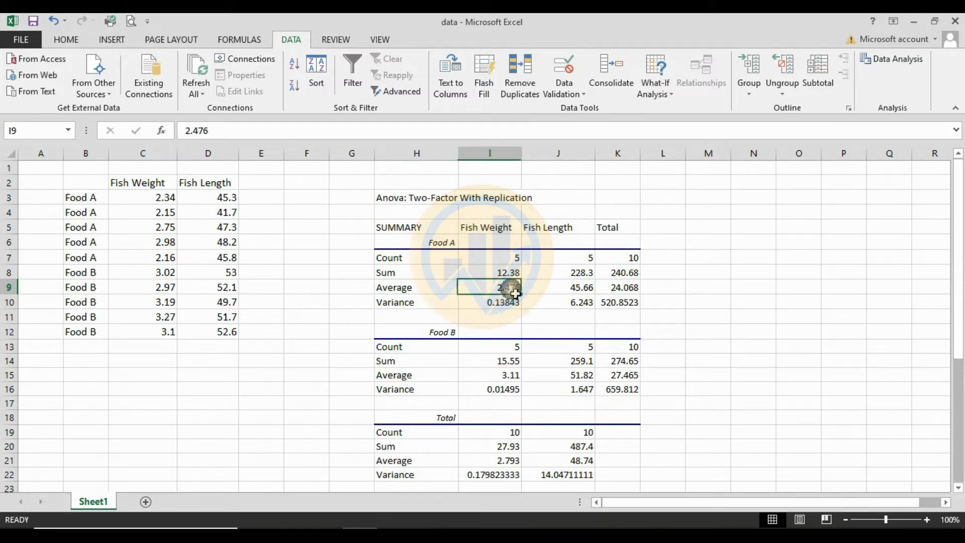
pyautogui.click(566, 291)
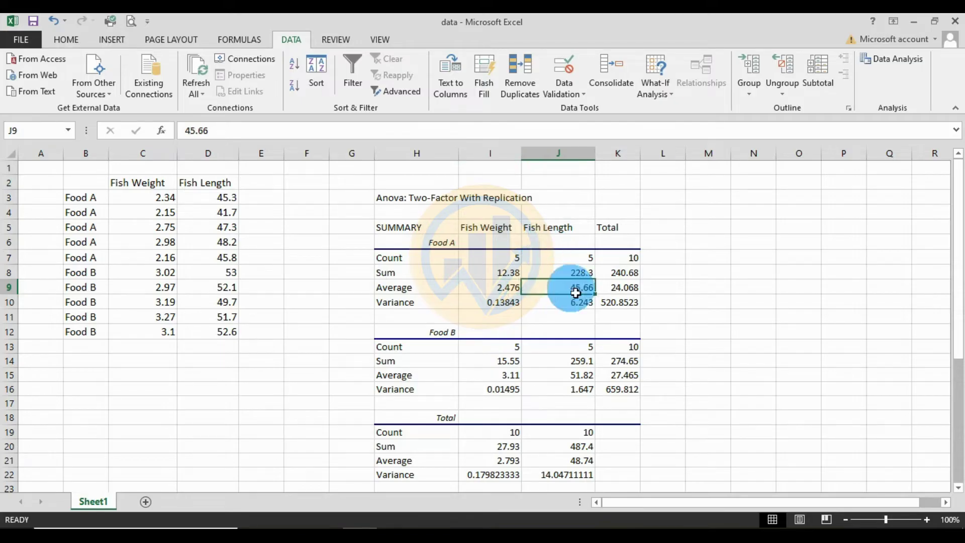
pyautogui.click(623, 290)
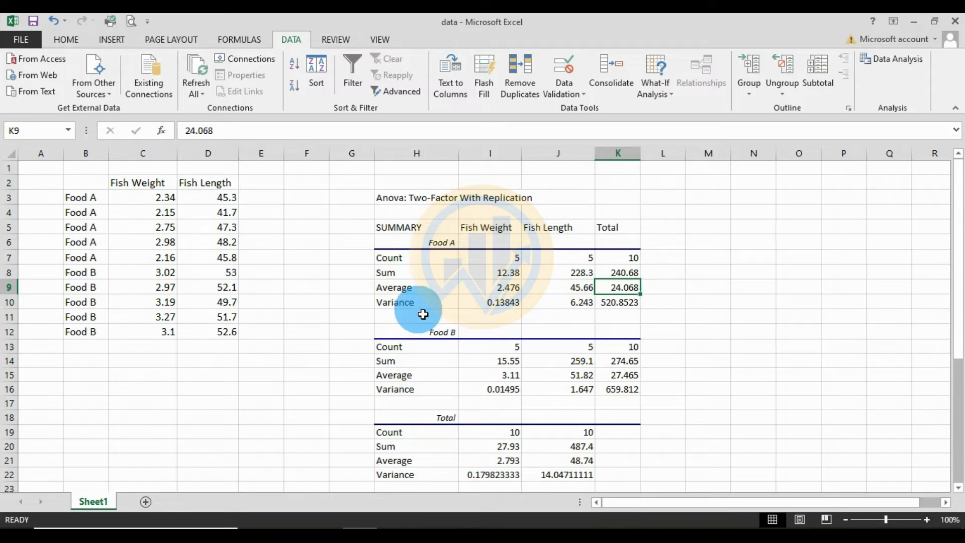
pyautogui.click(440, 305)
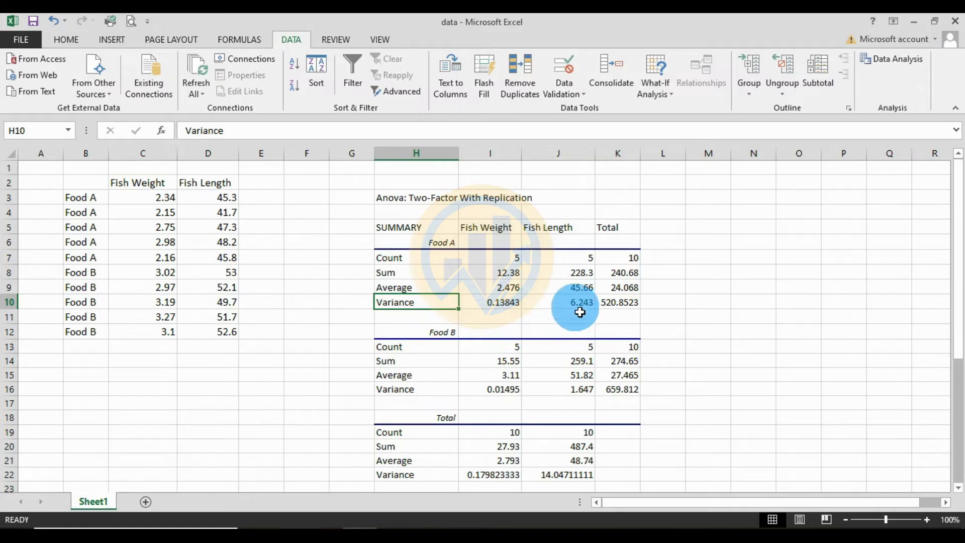
pyautogui.click(701, 334)
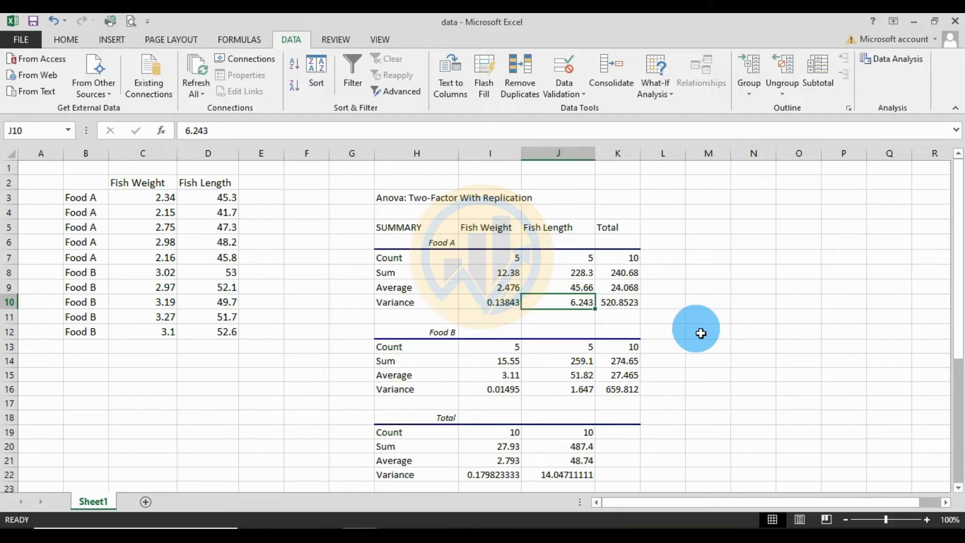
# - Examine the Food B summary, checking the counts, sums, averages and variances for fish weight and fish length
pyautogui.scroll(-1, 706, 346)
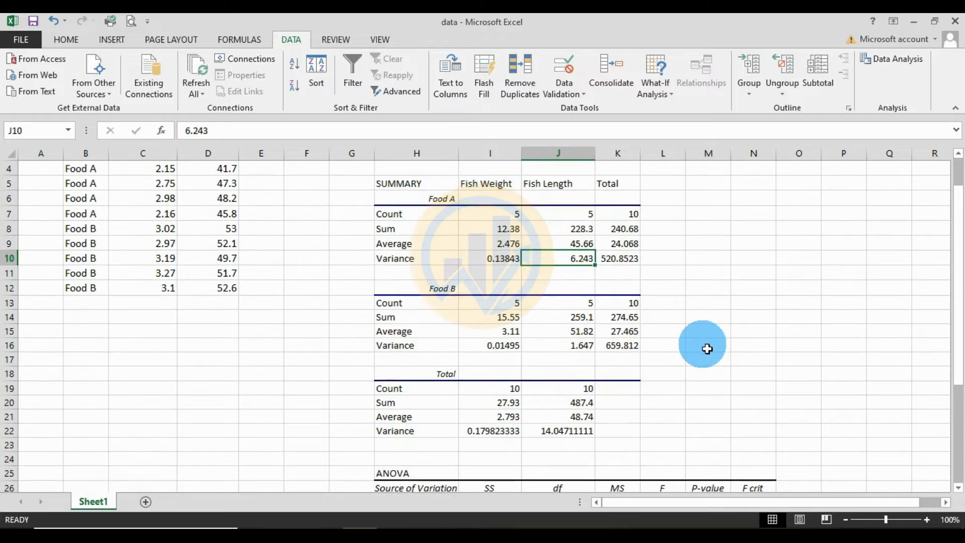
pyautogui.click(423, 287)
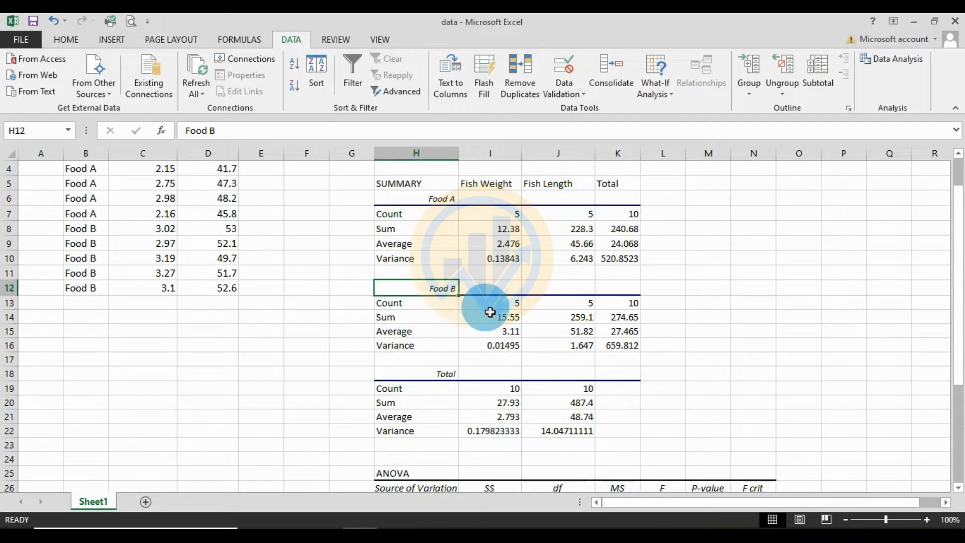
pyautogui.click(513, 307)
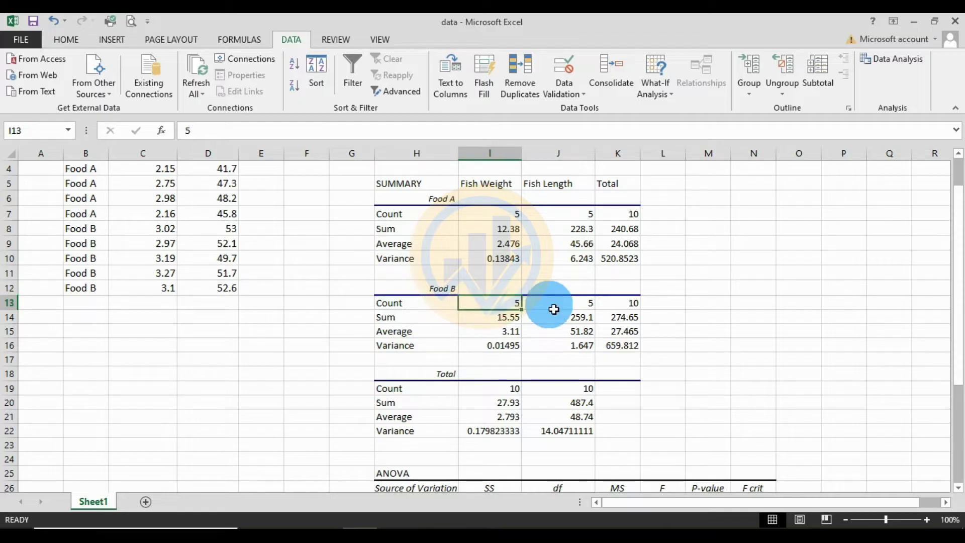
pyautogui.click(554, 309)
pyautogui.click(627, 302)
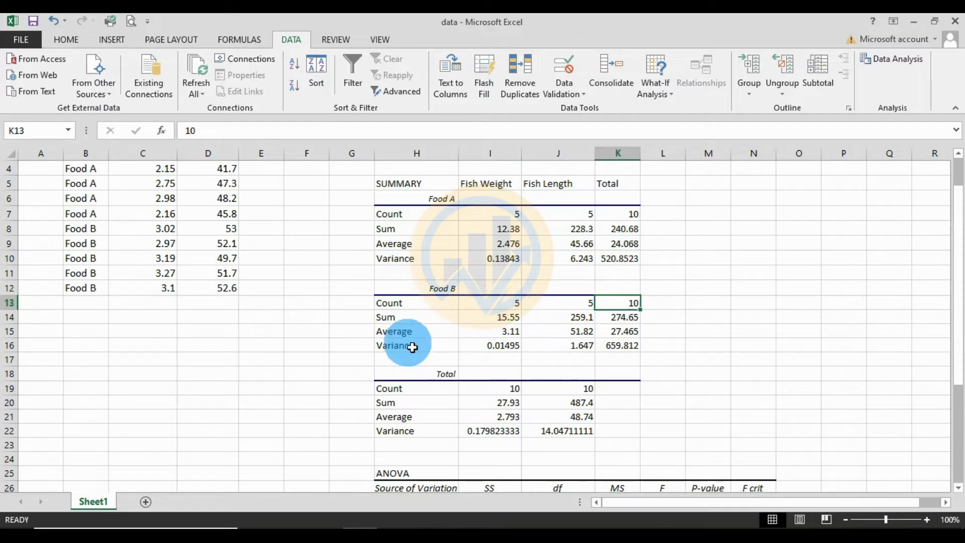
pyautogui.click(407, 318)
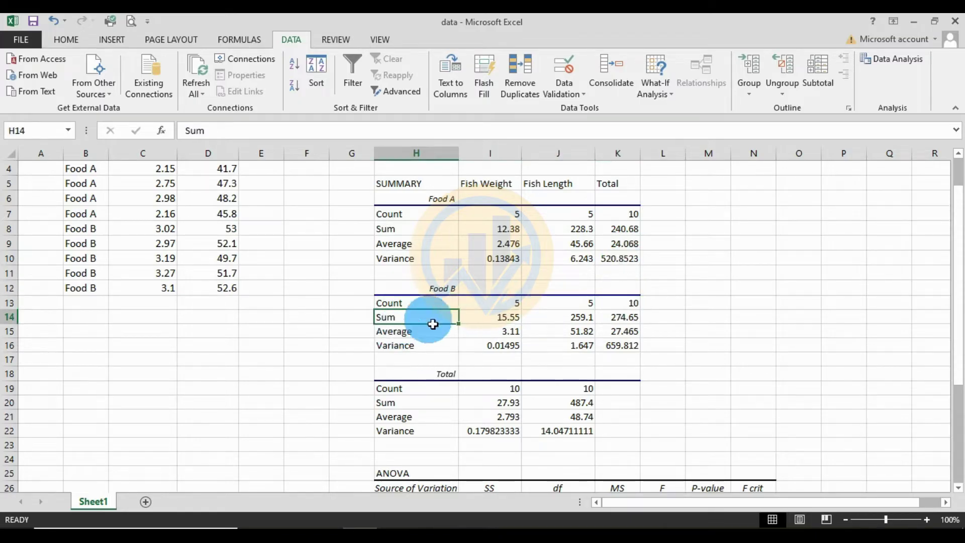
pyautogui.click(493, 317)
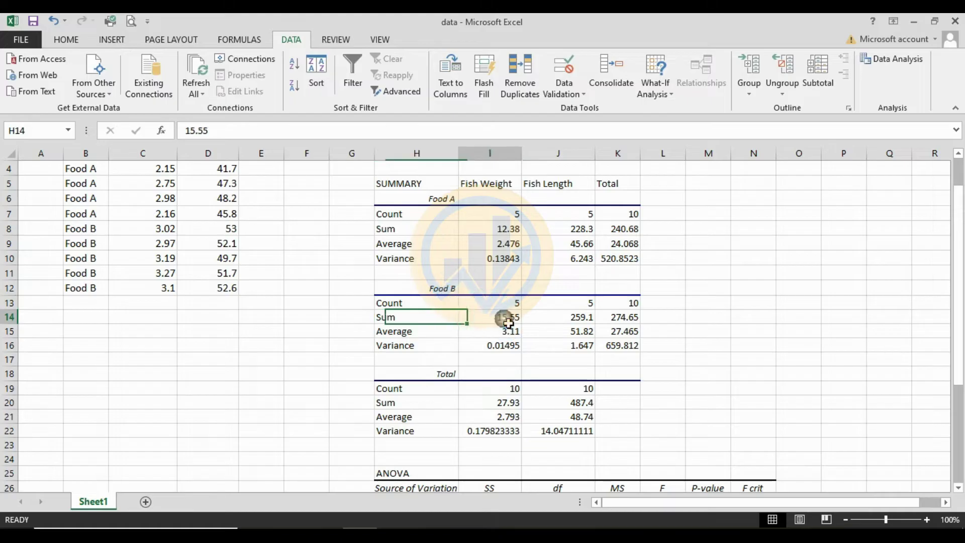
pyautogui.click(554, 318)
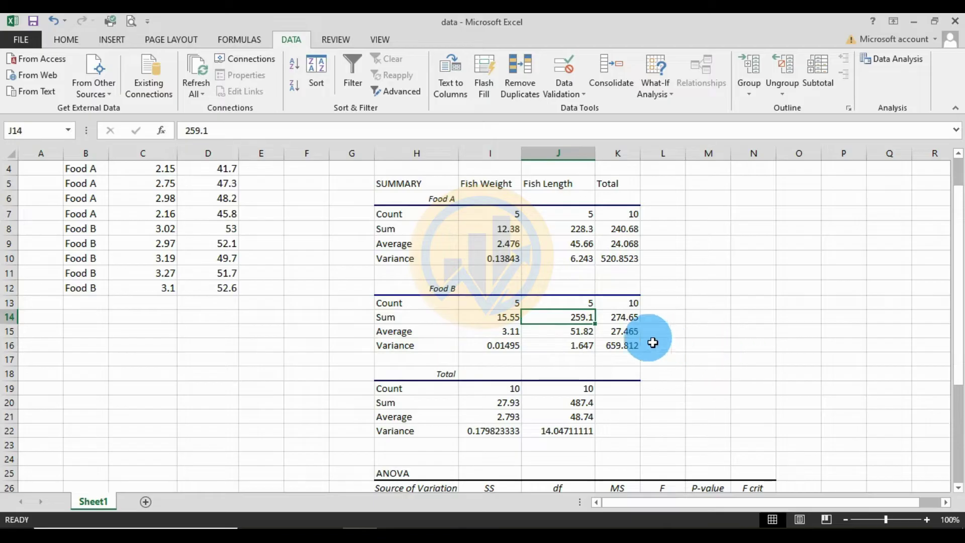
pyautogui.click(622, 318)
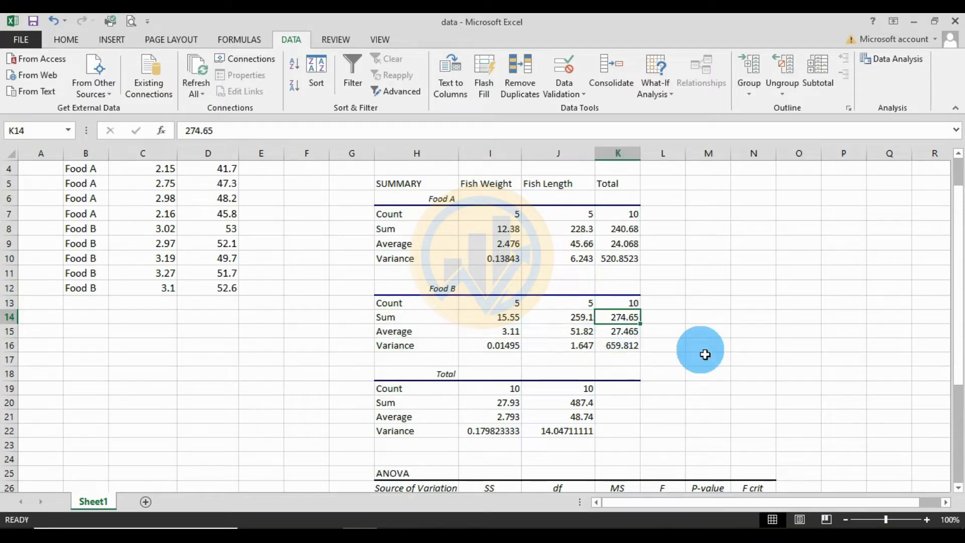
pyautogui.click(416, 331)
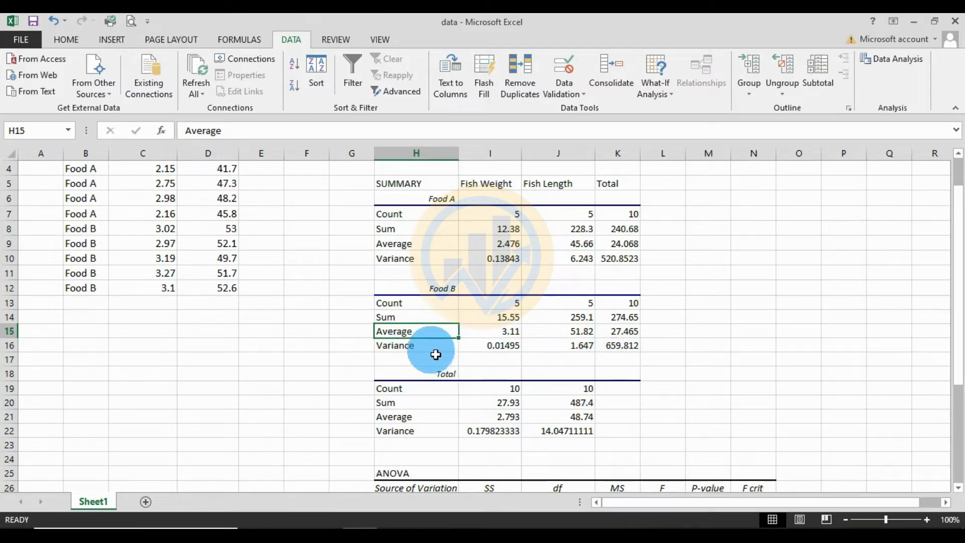
pyautogui.click(436, 349)
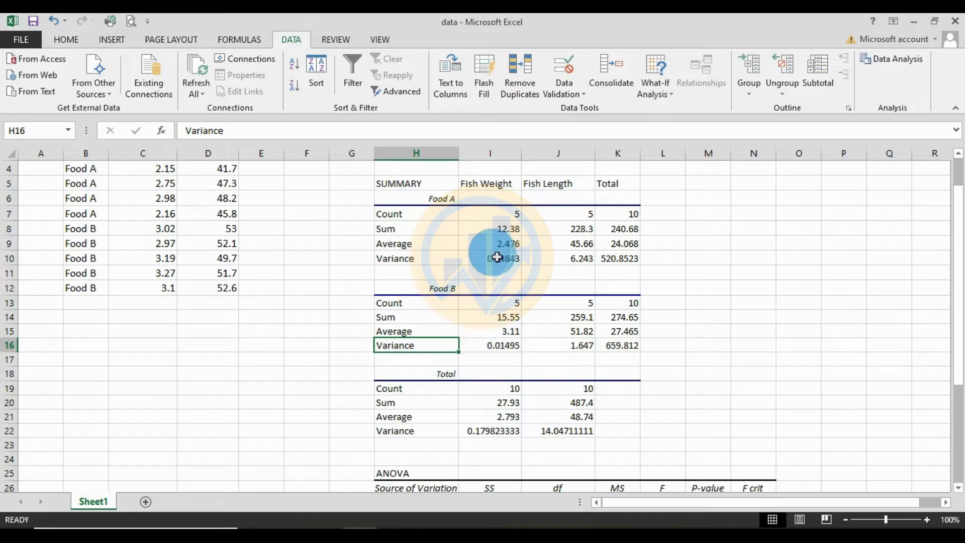
pyautogui.click(511, 351)
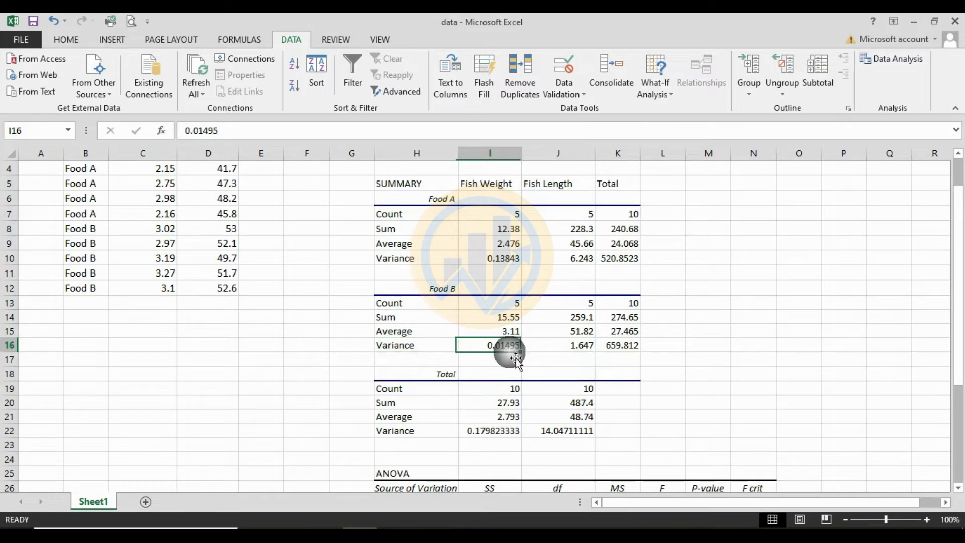
pyautogui.click(570, 352)
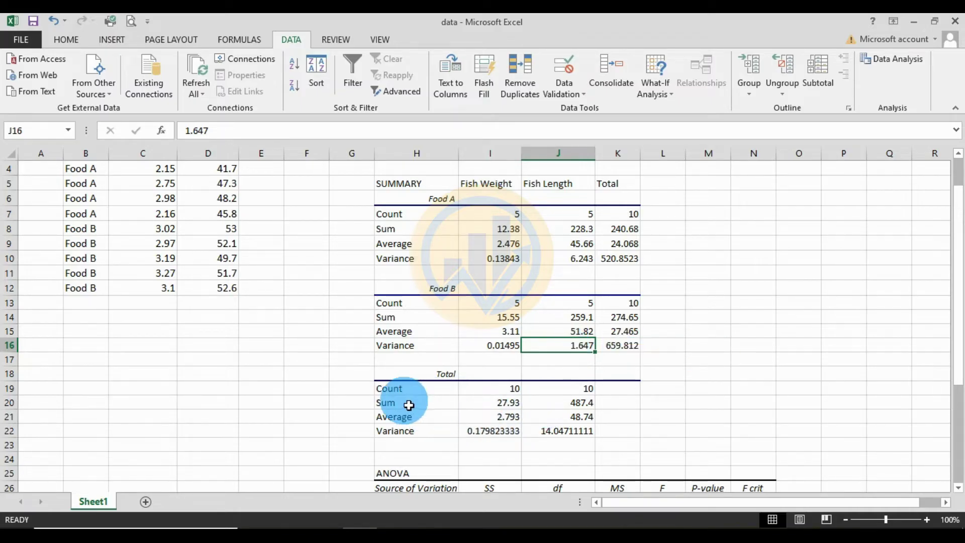
# - Examine the Total summary block, checking the combined counts, sums, averages and variances of fish weight and fish length
pyautogui.scroll(-1, 409, 403)
pyautogui.moveTo(397, 330); pyautogui.dragTo(599, 394)
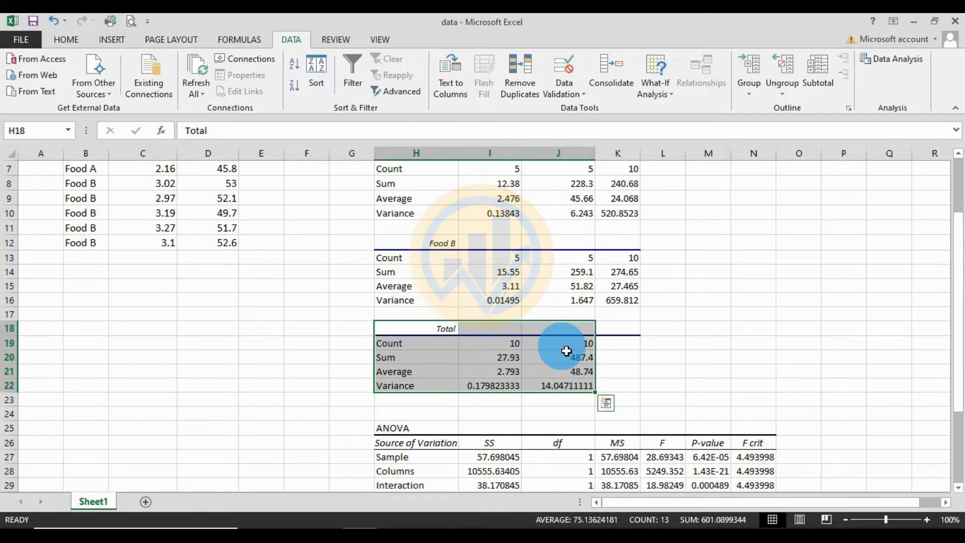
pyautogui.scroll(2, 518, 351)
pyautogui.scroll(-2, 518, 352)
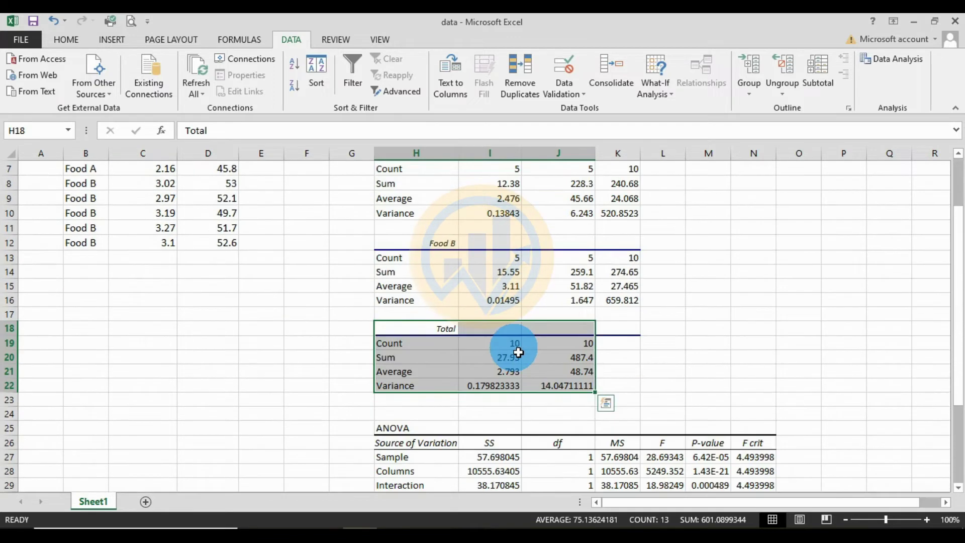
pyautogui.click(384, 357)
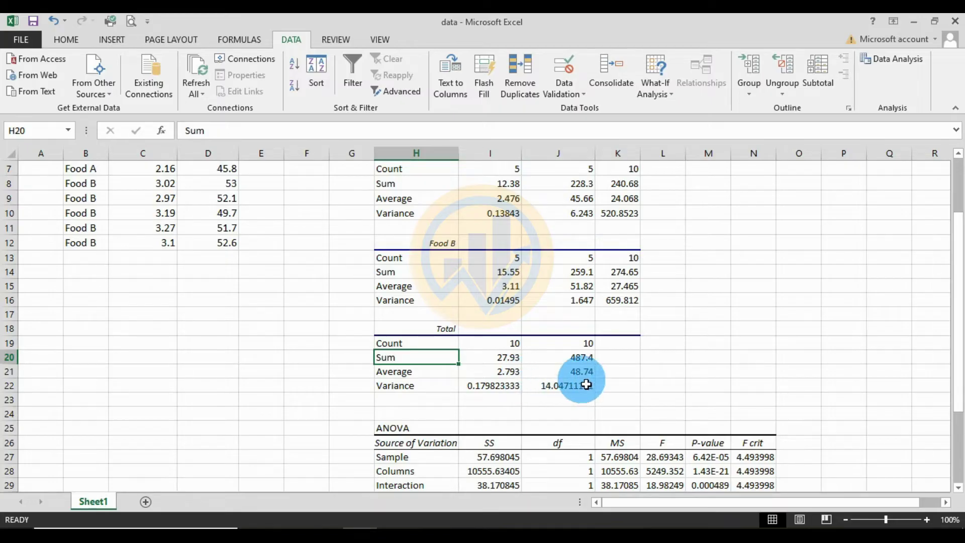
pyautogui.scroll(1, 566, 375)
pyautogui.scroll(-2, 568, 376)
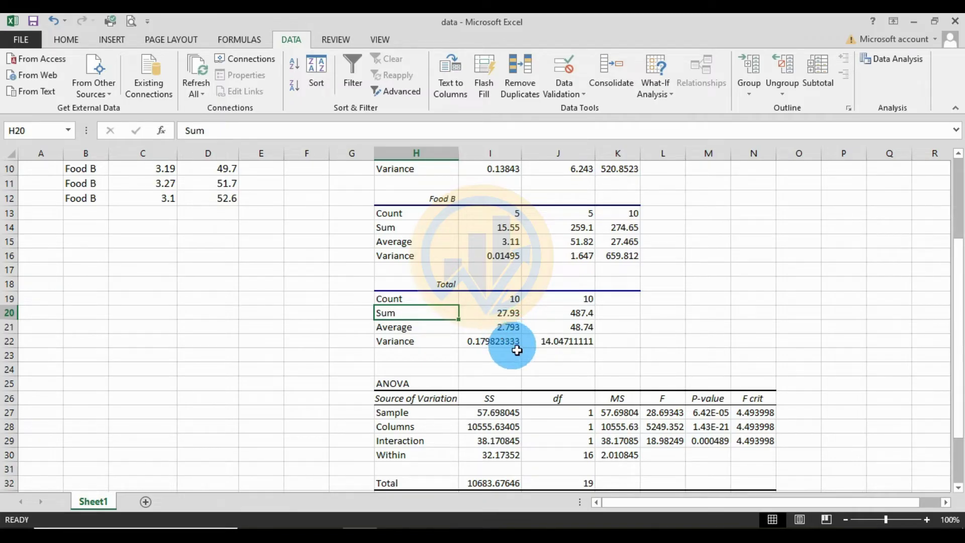
pyautogui.click(507, 328)
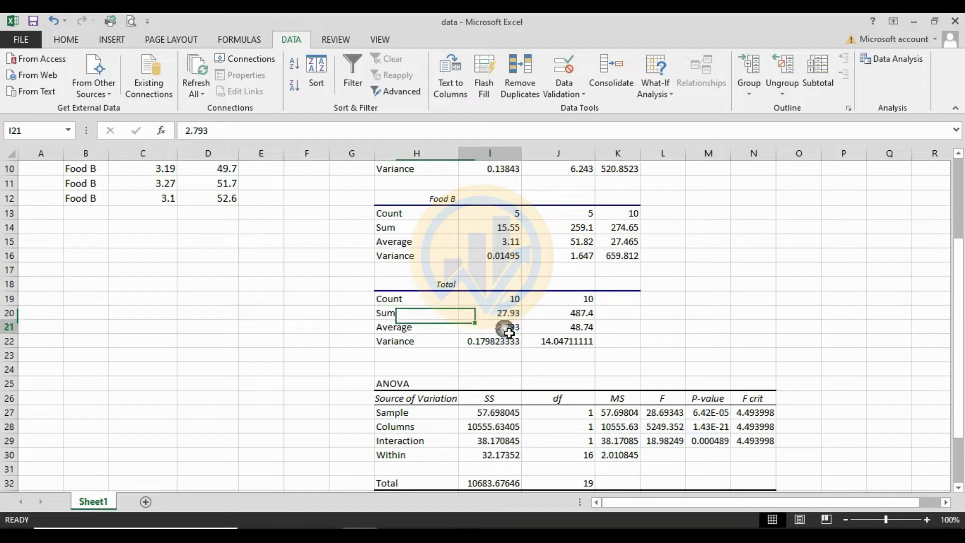
pyautogui.click(584, 334)
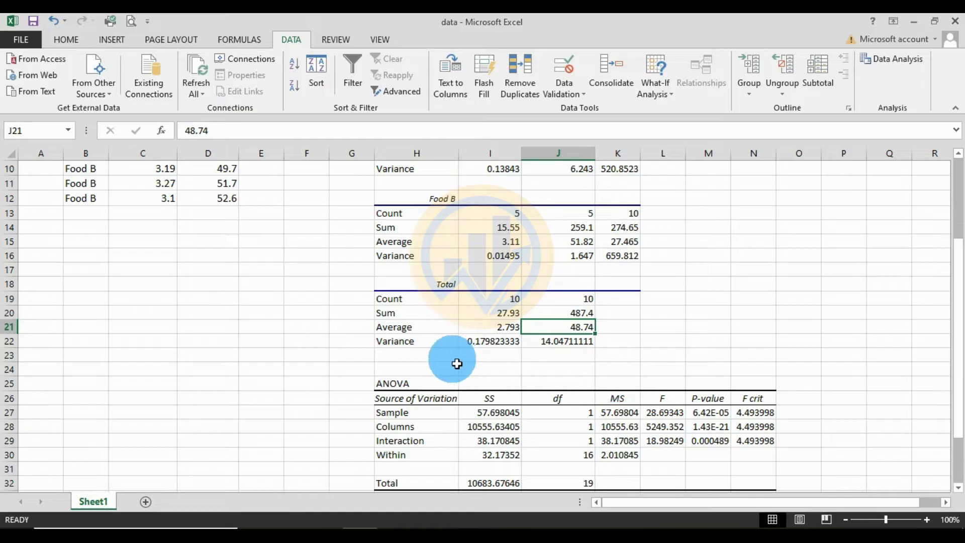
pyautogui.click(498, 342)
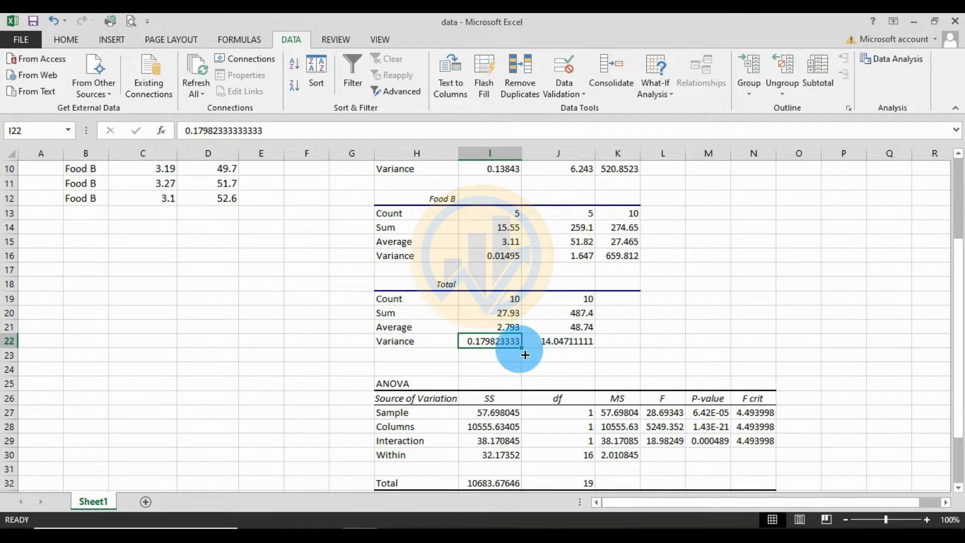
pyautogui.click(563, 342)
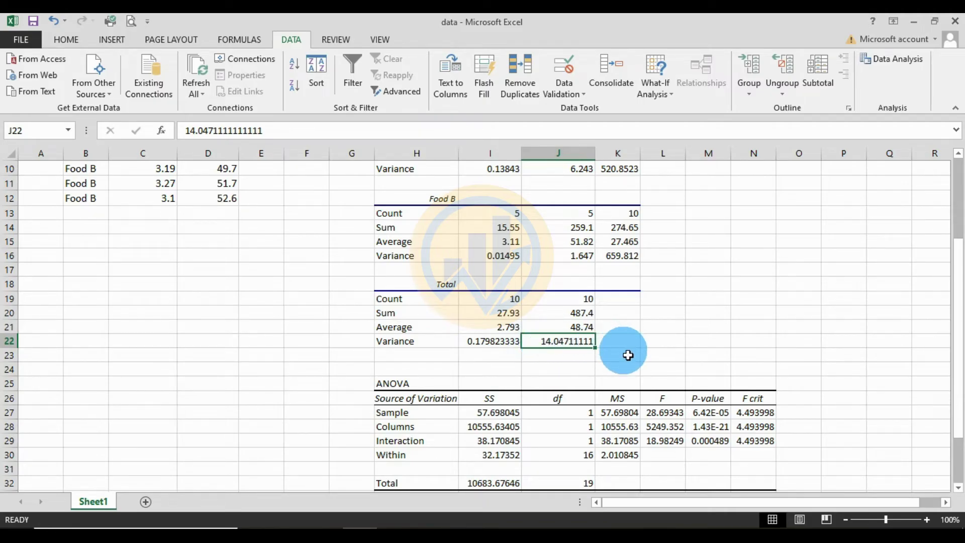
# - Examine the ANOVA table's sources of variation, its SS and df columns, and the F statistic and P-value of the Sample row
pyautogui.scroll(-1, 627, 352)
pyautogui.moveTo(404, 344); pyautogui.dragTo(769, 454)
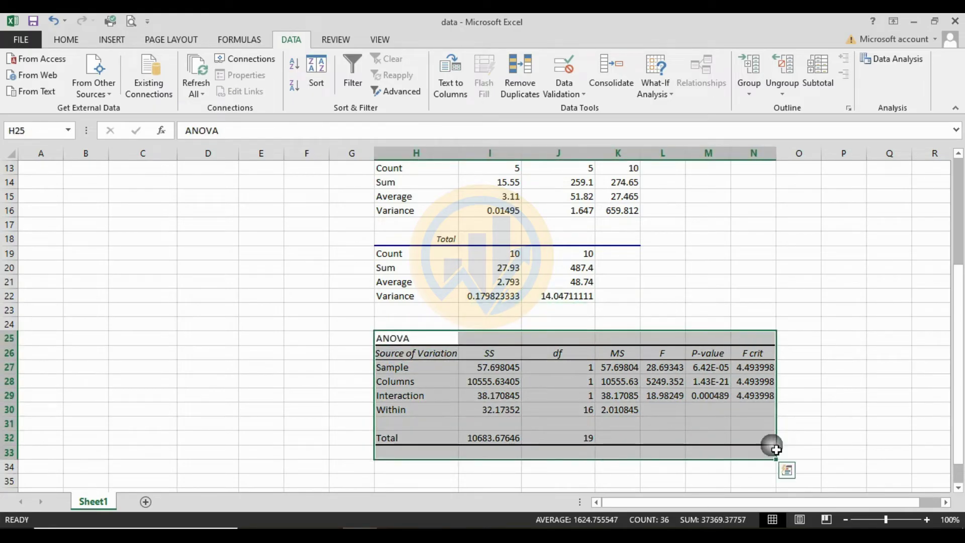
pyautogui.click(815, 411)
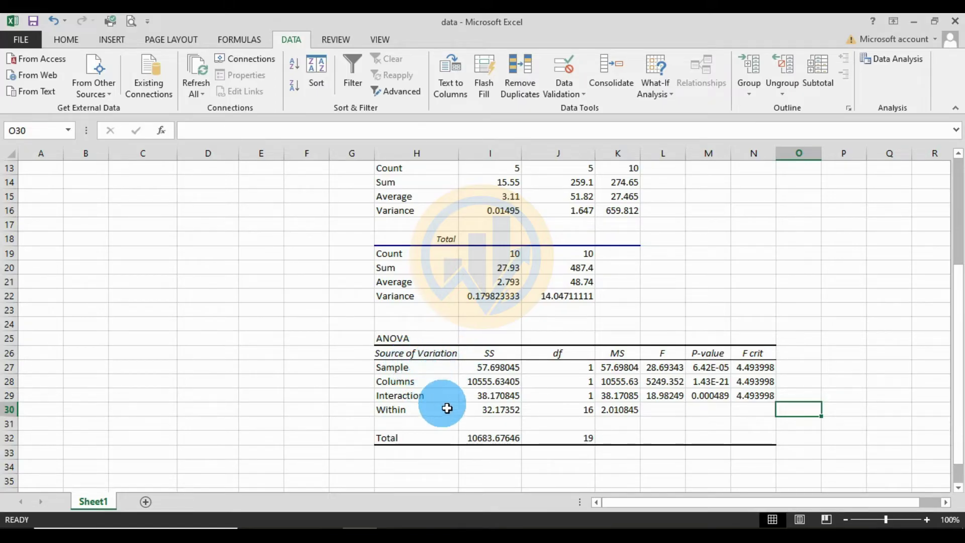
pyautogui.click(418, 438)
pyautogui.click(489, 357)
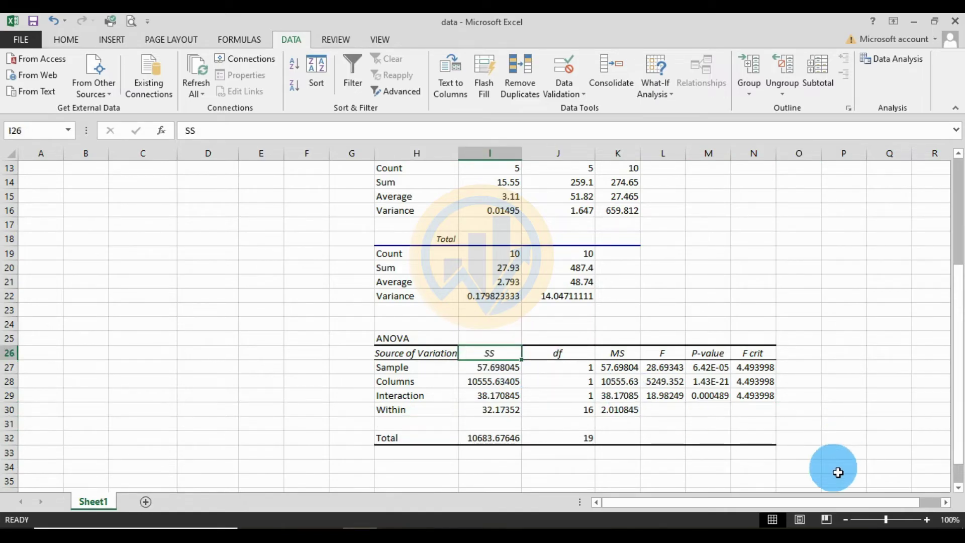
pyautogui.click(582, 355)
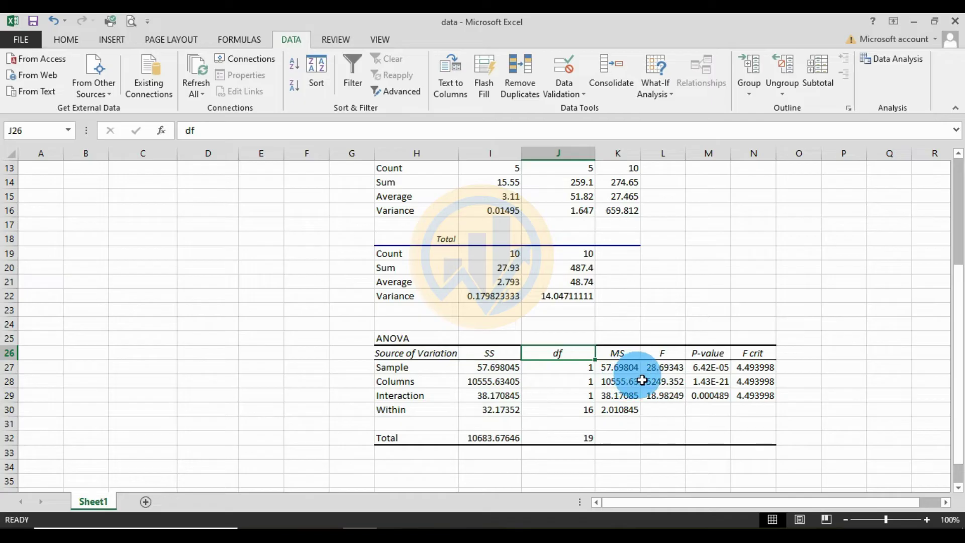
pyautogui.click(666, 370)
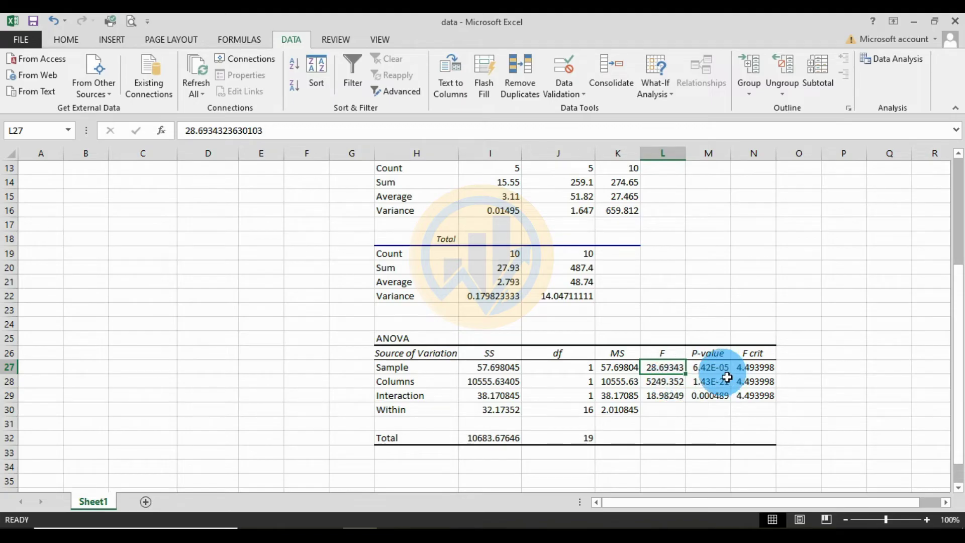
pyautogui.click(711, 368)
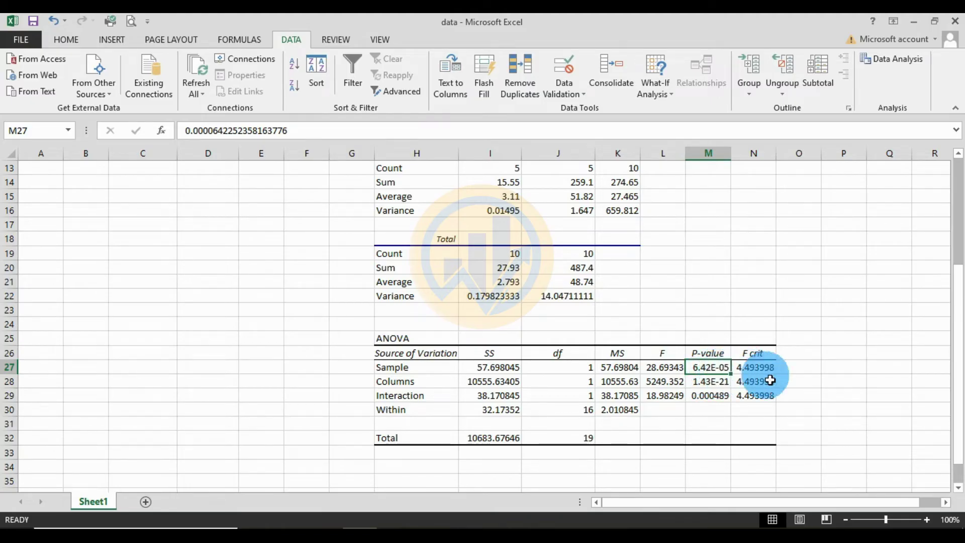
# - Add a "sig p<0.05" column beside F crit and enter 0.0000642 in it for the Sample row
pyautogui.click(809, 372)
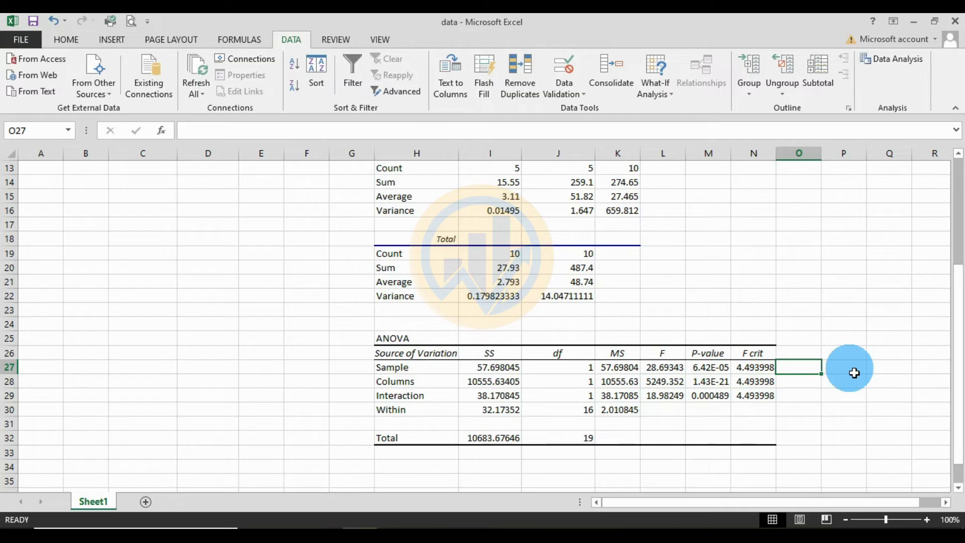
pyautogui.write('0.0000642')
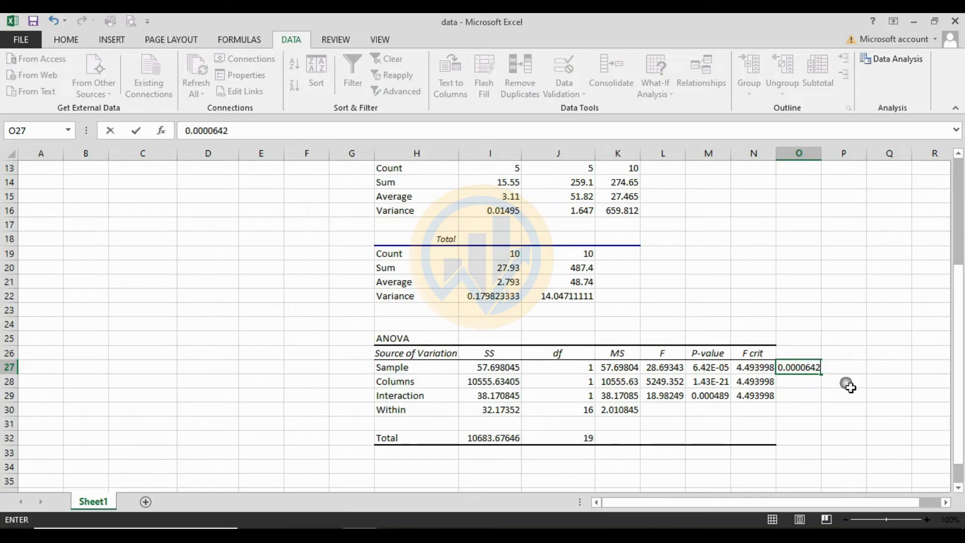
pyautogui.click(847, 384)
pyautogui.click(801, 371)
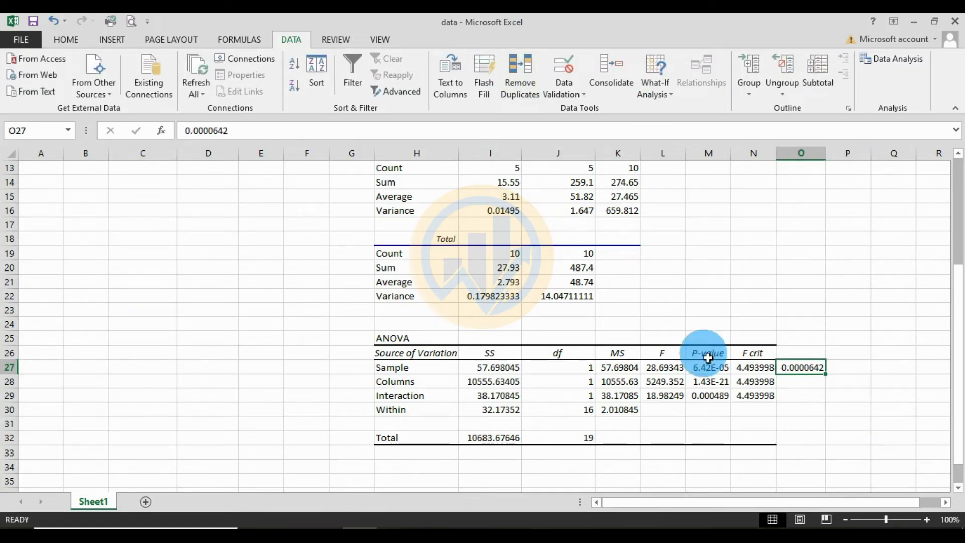
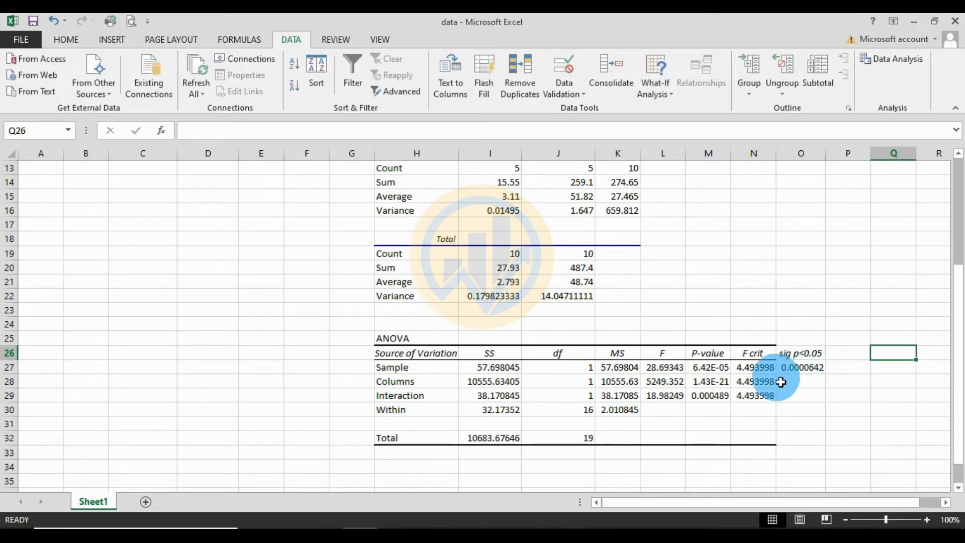
# - Highlight the Sample row's value in the sig p<0.05 column with a yellow fill
pyautogui.click(805, 368)
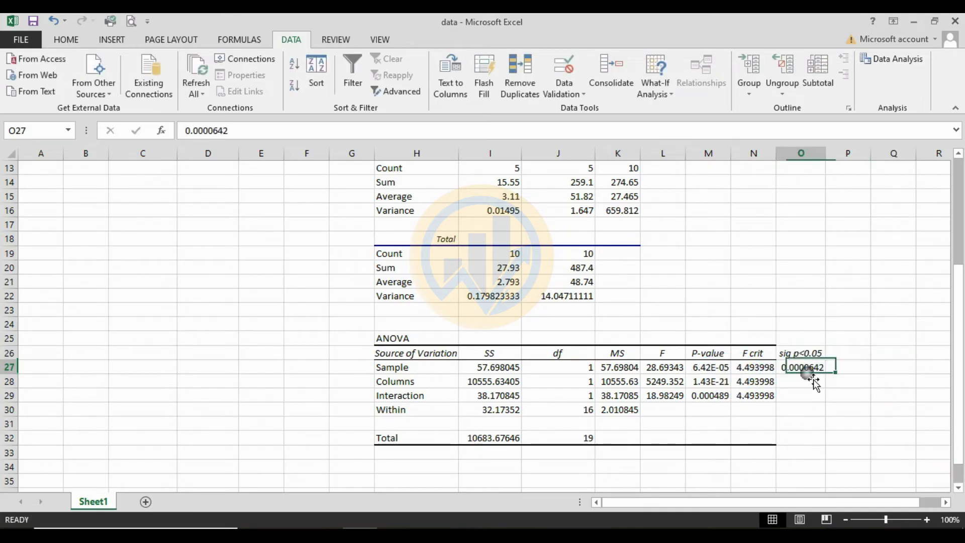
pyautogui.click(67, 39)
pyautogui.click(215, 86)
pyautogui.click(802, 283)
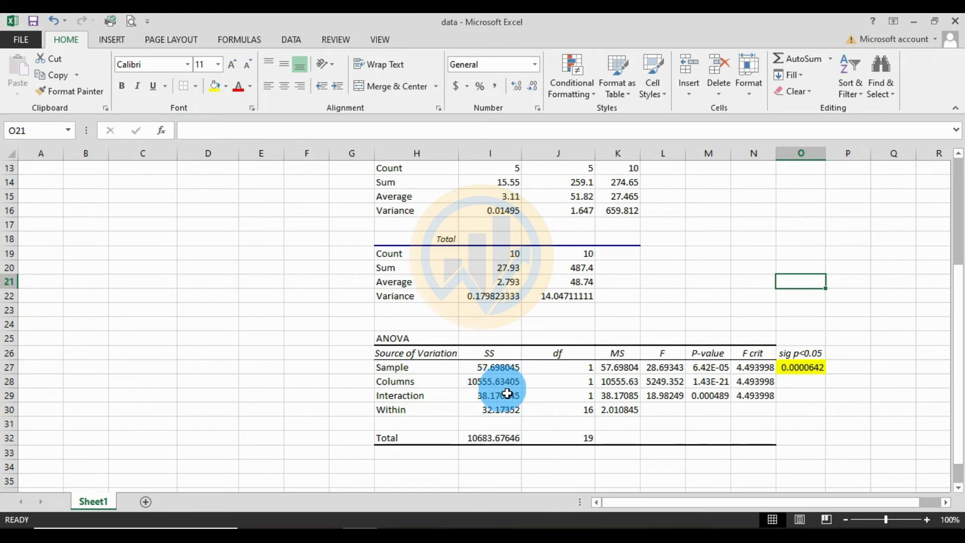
# - Check the Columns row's df, F and P-value, and enter 0.00000000000000000000143 for it in the sig p<0.05 column
pyautogui.click(566, 384)
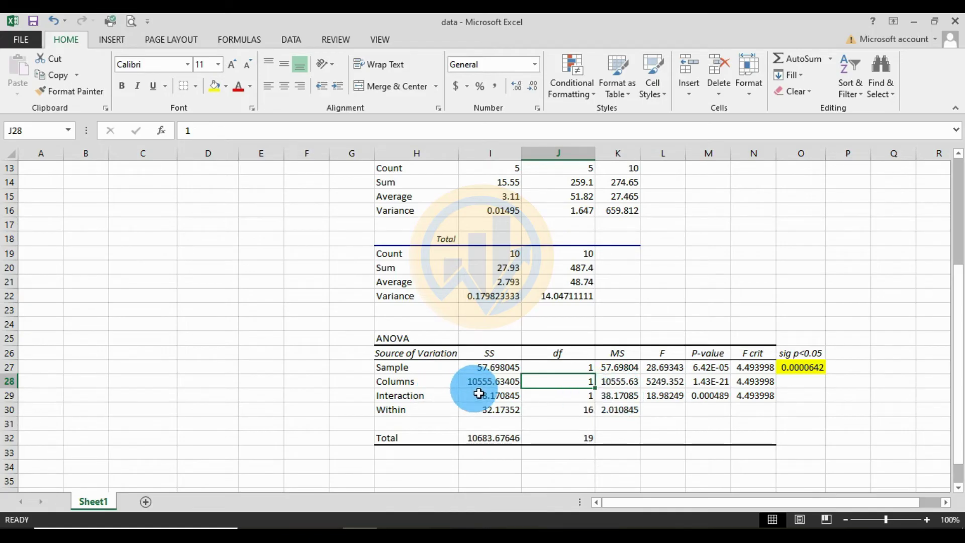
pyautogui.click(649, 381)
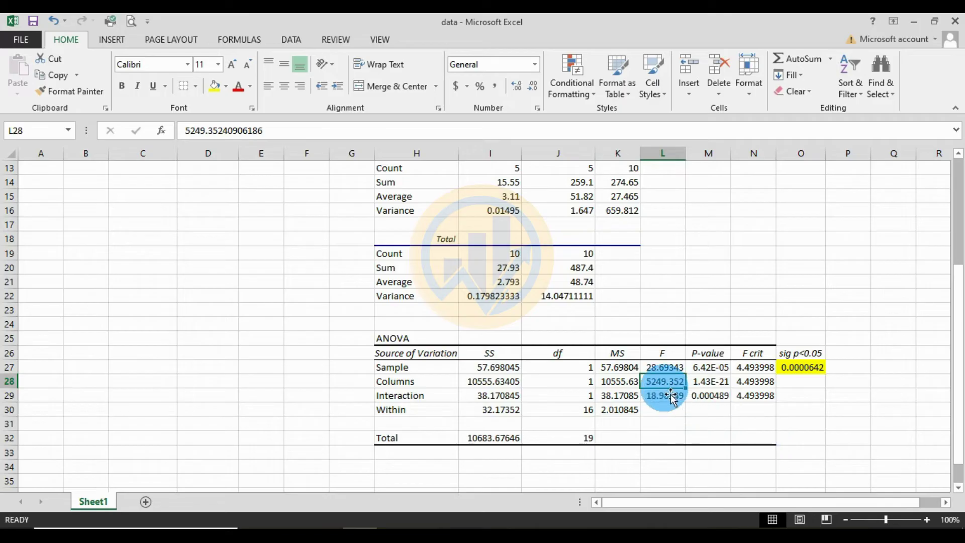
pyautogui.click(707, 384)
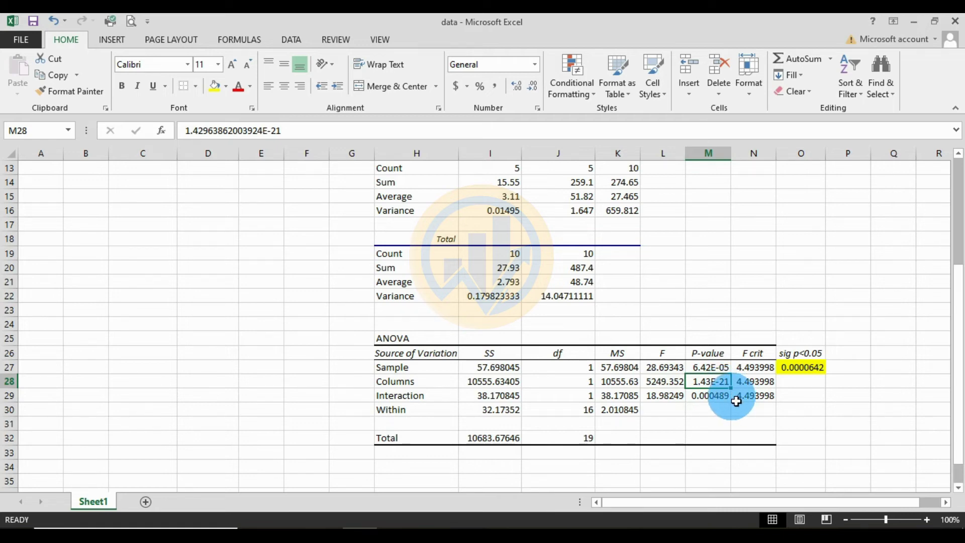
pyautogui.click(800, 383)
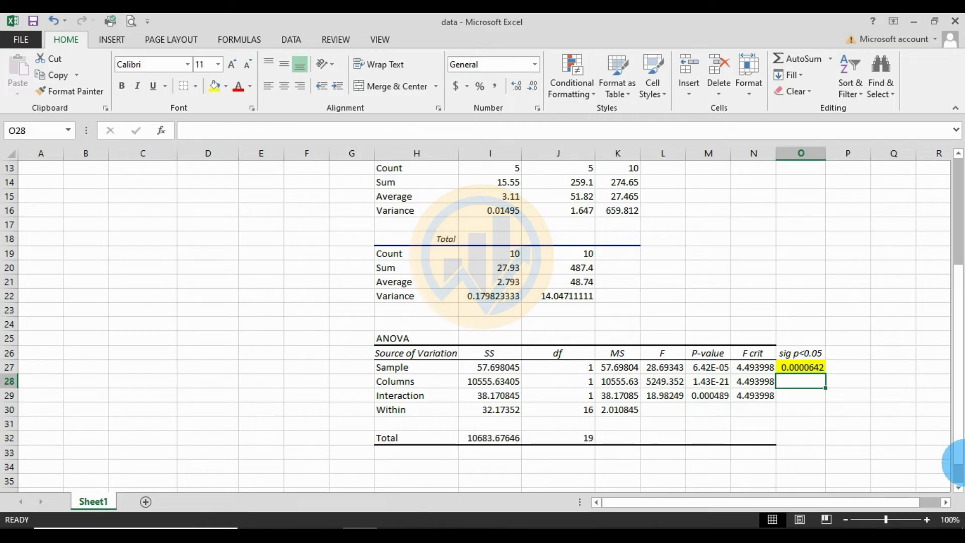
pyautogui.write('0.00000000')
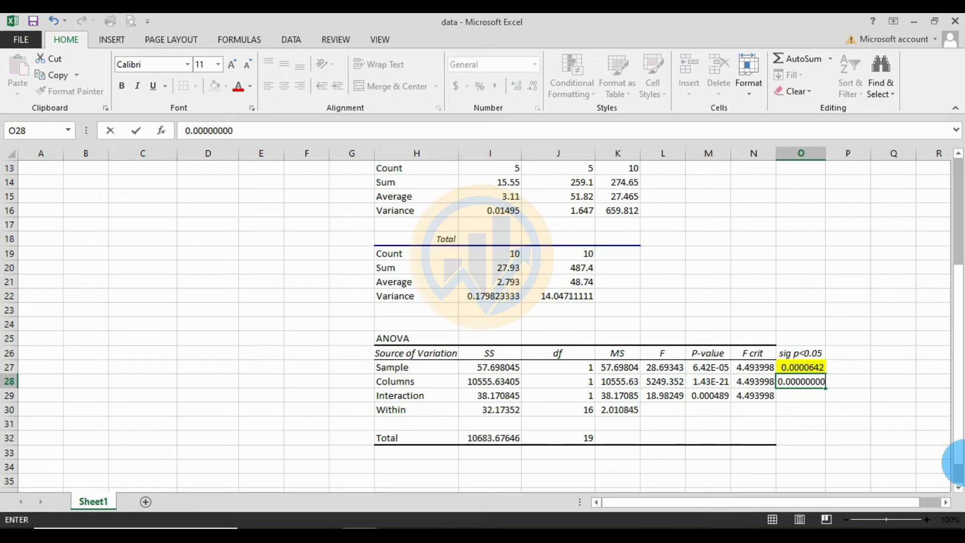
pyautogui.write('000000000000143')
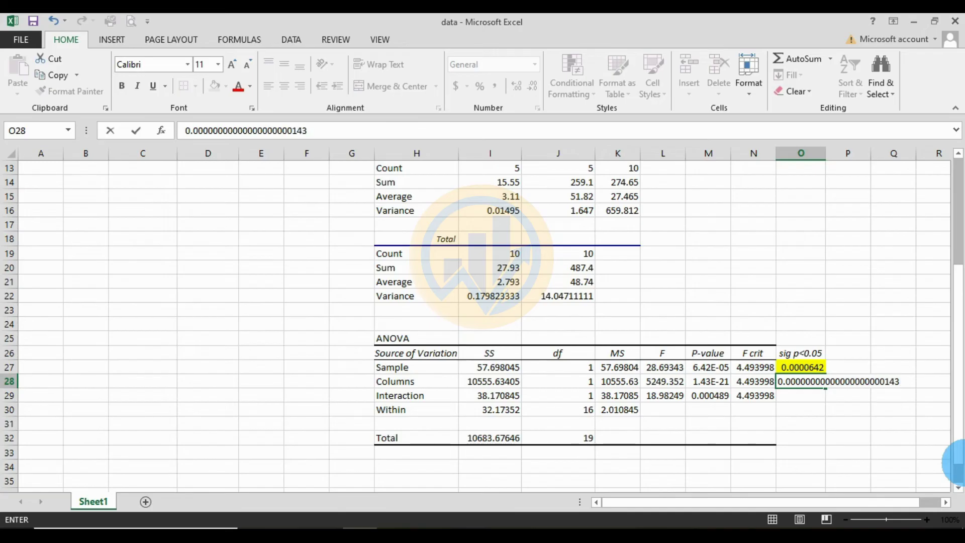
pyautogui.click(943, 466)
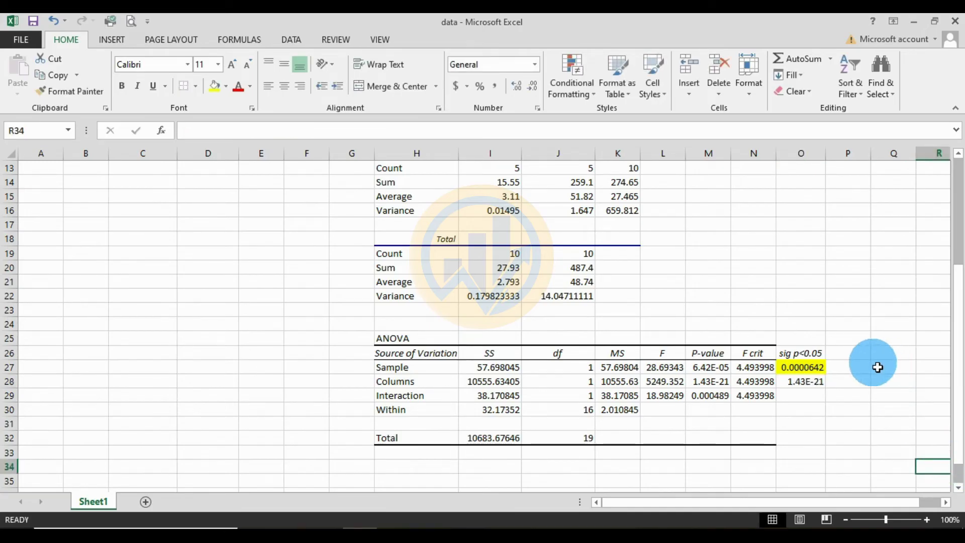
# - Widen the sig p<0.05 column and increase the decimal places of its Columns row value
pyautogui.moveTo(826, 155); pyautogui.dragTo(923, 166)
pyautogui.click(898, 382)
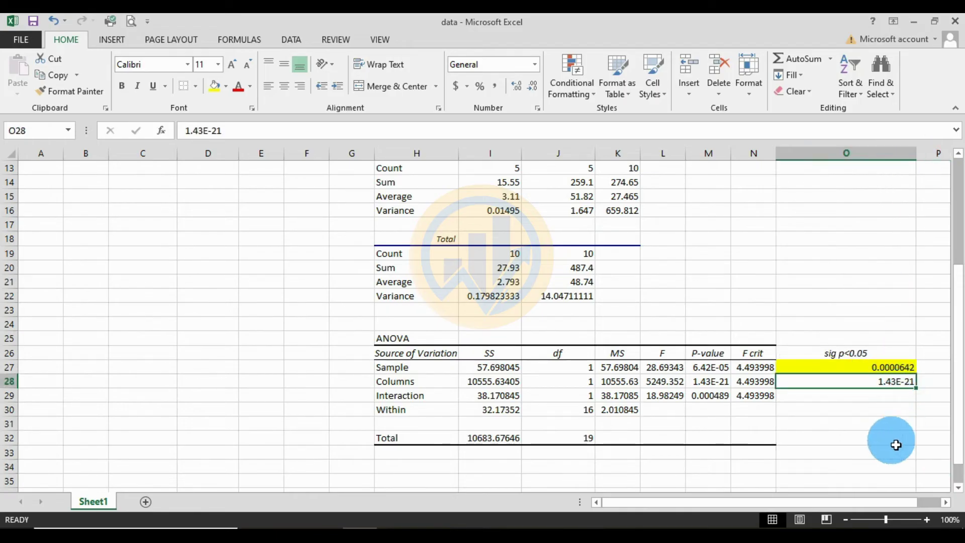
pyautogui.click(521, 85)
pyautogui.click(522, 85)
pyautogui.click(522, 86)
pyautogui.click(521, 86)
pyautogui.click(522, 85)
pyautogui.click(522, 86)
pyautogui.click(521, 85)
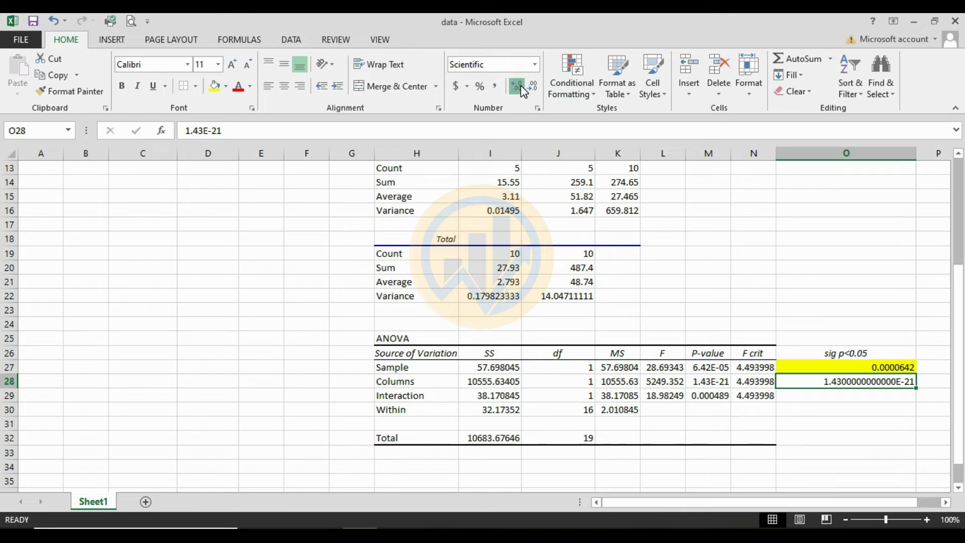
pyautogui.click(522, 86)
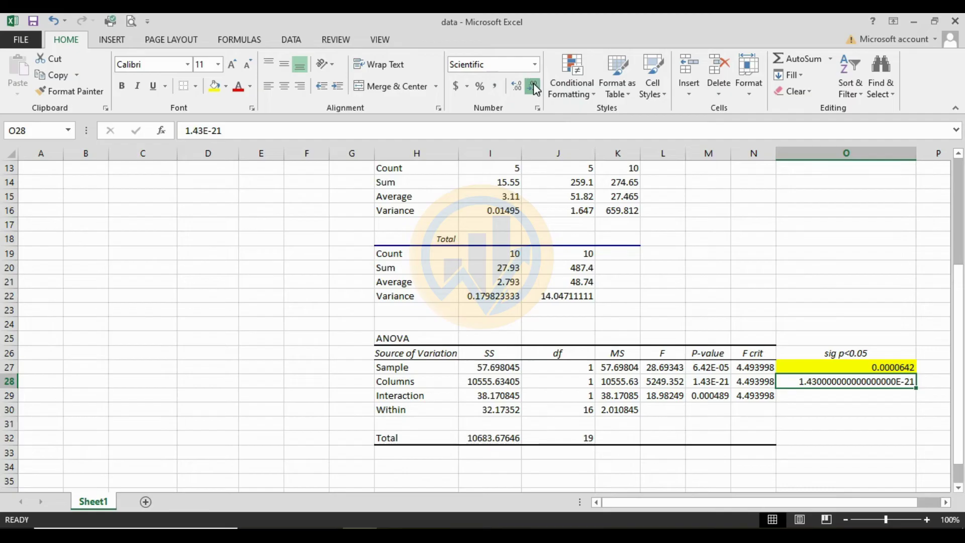
# - Decrease the decimal places of the Columns row's sig p<0.05 value until none are left
pyautogui.click(534, 87)
pyautogui.click(534, 87)
pyautogui.click(534, 86)
pyautogui.click(534, 87)
pyautogui.click(534, 87)
pyautogui.click(535, 87)
pyautogui.click(534, 87)
pyautogui.click(534, 87)
pyautogui.click(534, 87)
pyautogui.click(534, 87)
pyautogui.click(534, 87)
pyautogui.click(534, 87)
pyautogui.click(534, 87)
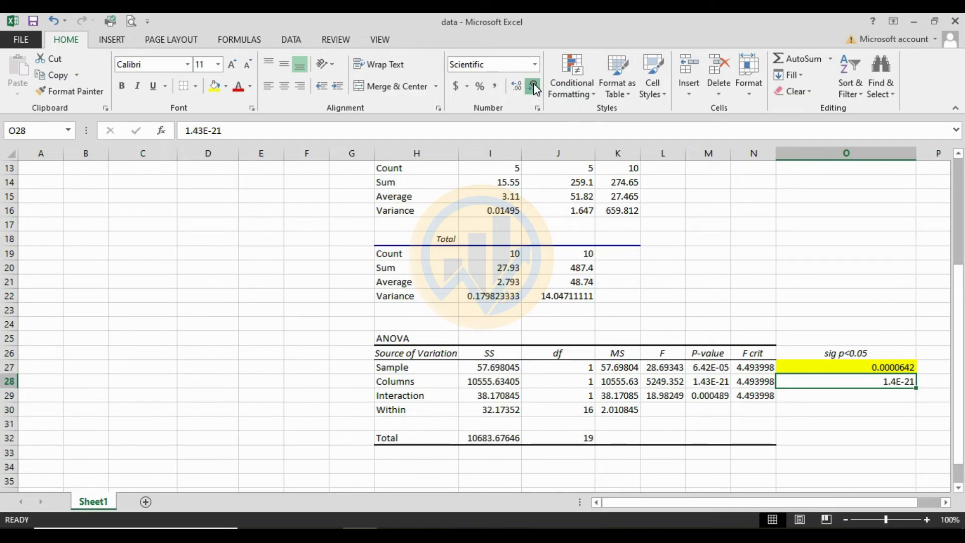
pyautogui.click(534, 87)
pyautogui.click(534, 87)
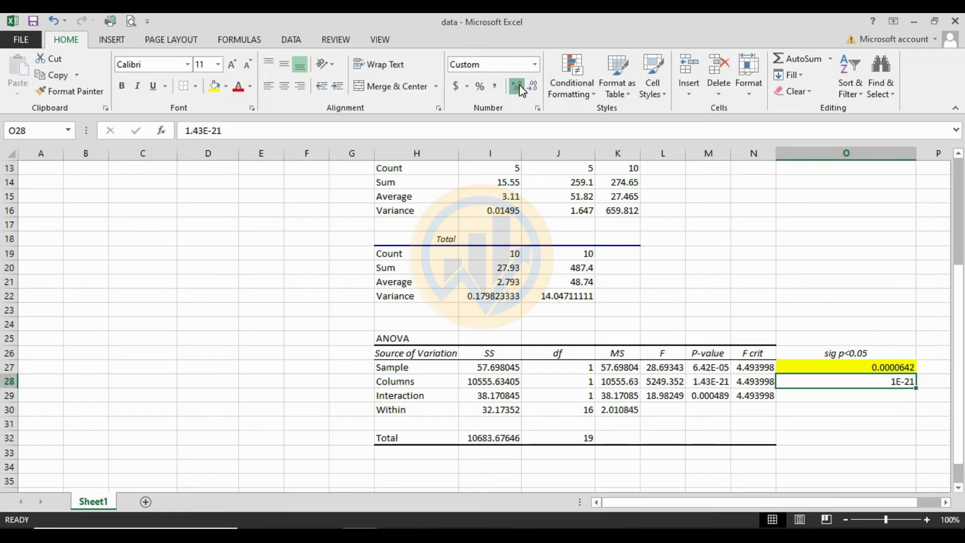
# - Increase the decimal places of the Columns row's significance value again, widening column O to fit the long number
pyautogui.click(520, 85)
pyautogui.click(520, 85)
pyautogui.click(520, 85)
pyautogui.click(520, 85)
pyautogui.click(519, 84)
pyautogui.click(519, 84)
pyautogui.click(520, 85)
pyautogui.click(520, 85)
pyautogui.click(520, 85)
pyautogui.click(520, 87)
pyautogui.click(520, 86)
pyautogui.click(520, 87)
pyautogui.click(520, 87)
pyautogui.click(520, 86)
pyautogui.click(520, 87)
pyautogui.click(520, 87)
pyautogui.click(519, 87)
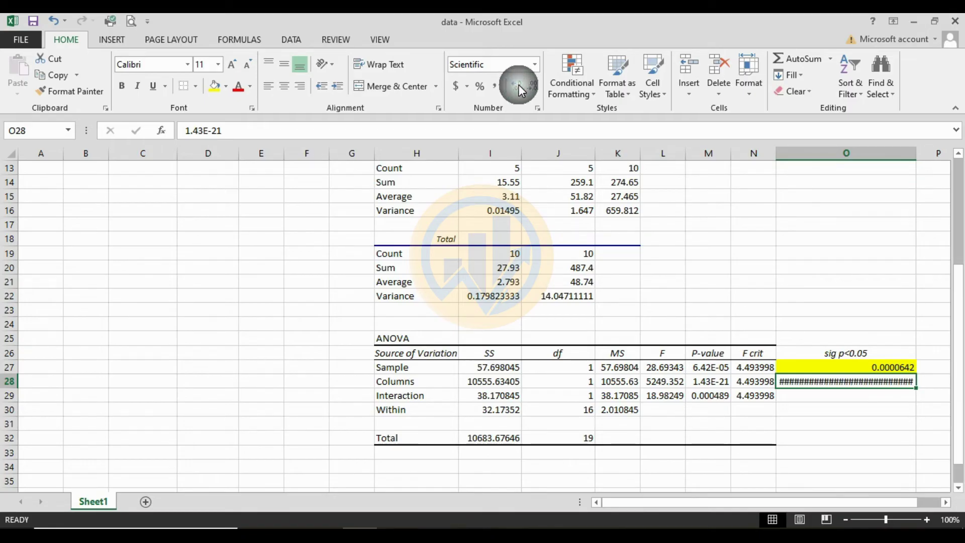
pyautogui.moveTo(916, 153); pyautogui.dragTo(945, 168)
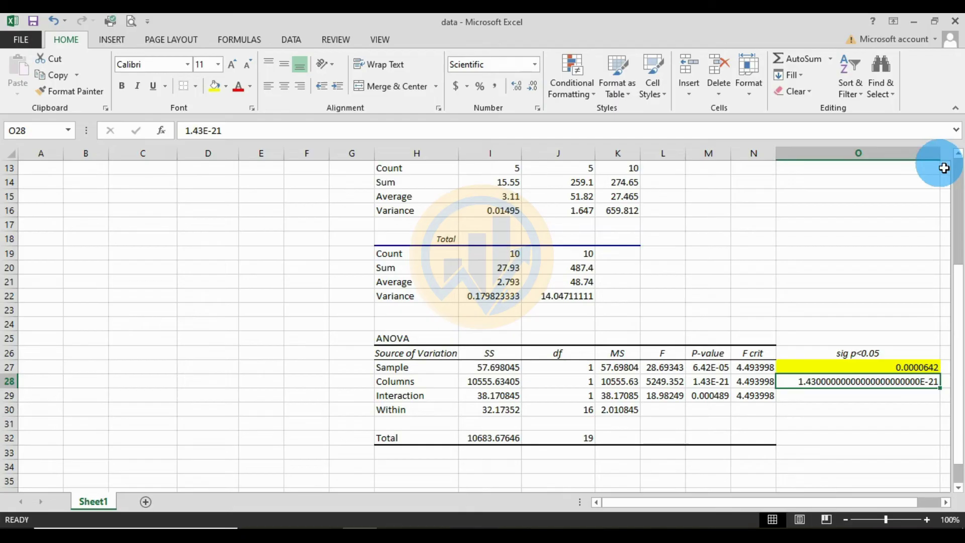
pyautogui.click(520, 92)
pyautogui.click(520, 92)
pyautogui.click(520, 92)
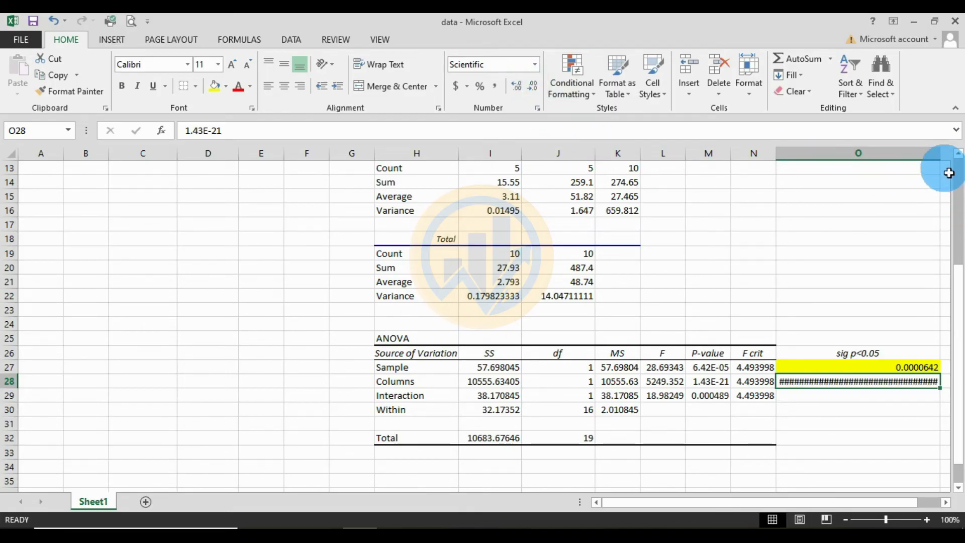
pyautogui.moveTo(941, 154); pyautogui.dragTo(959, 165)
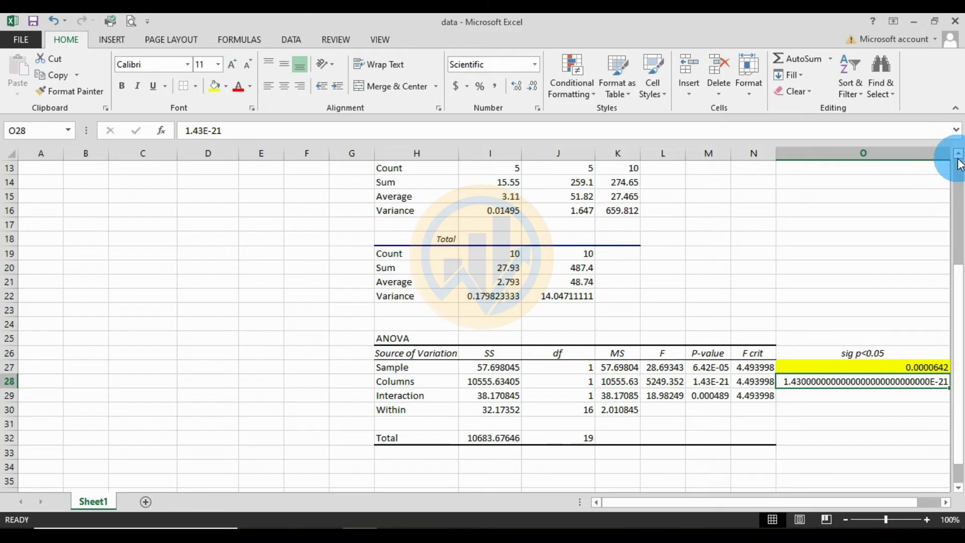
# - Reduce the Columns row's significance value to two decimals in scientific format, 1.43E-21, and narrow column O
pyautogui.click(532, 88)
pyautogui.click(532, 88)
pyautogui.click(532, 89)
pyautogui.click(532, 88)
pyautogui.click(532, 88)
pyautogui.click(531, 89)
pyautogui.click(532, 88)
pyautogui.click(531, 88)
pyautogui.click(532, 89)
pyautogui.click(531, 88)
pyautogui.click(532, 89)
pyautogui.click(532, 88)
pyautogui.click(532, 88)
pyautogui.click(532, 89)
pyautogui.click(532, 88)
pyautogui.click(532, 89)
pyautogui.click(531, 88)
pyautogui.click(532, 88)
pyautogui.moveTo(956, 160); pyautogui.dragTo(846, 162)
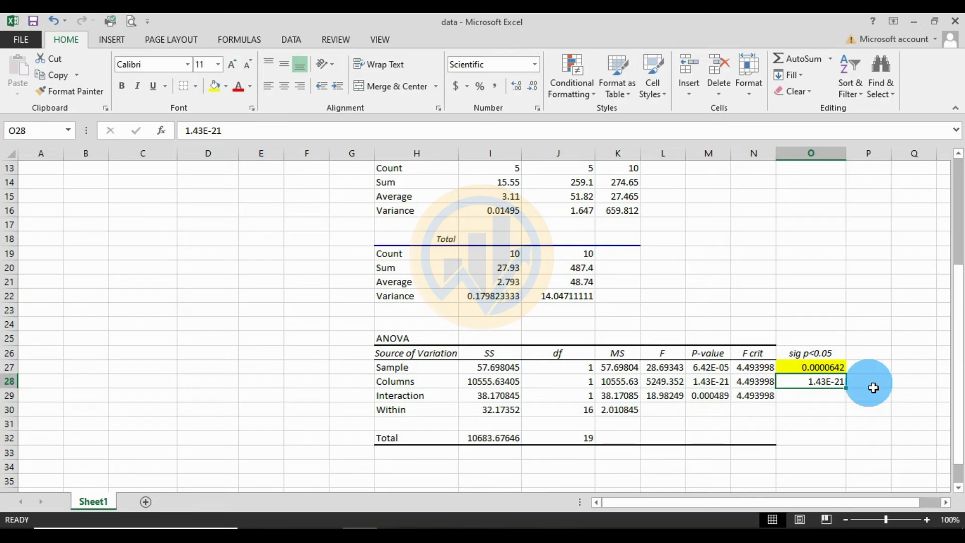
# - Check the Interaction row's df, MS, F and P-value, and enter 0.000489 as its sig p<0.05 value
pyautogui.click(712, 386)
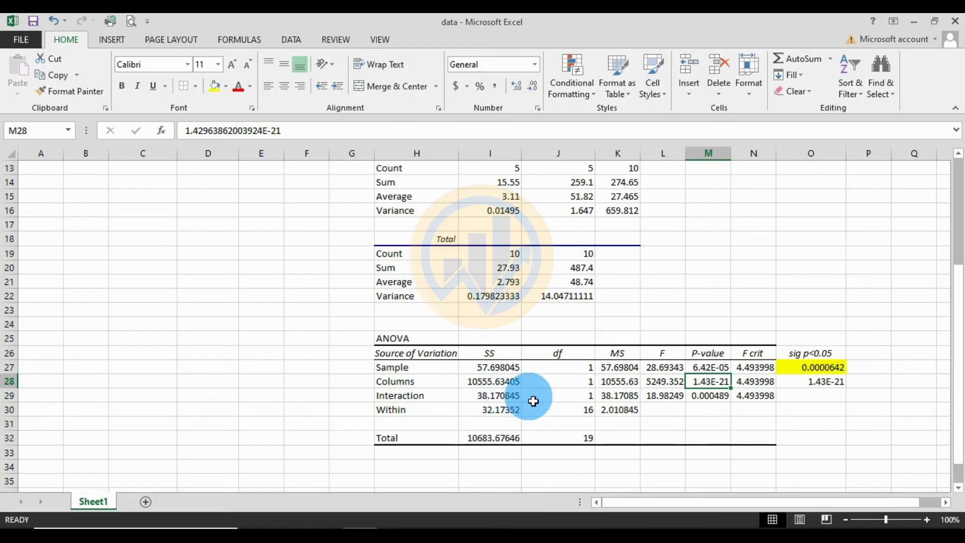
pyautogui.click(561, 397)
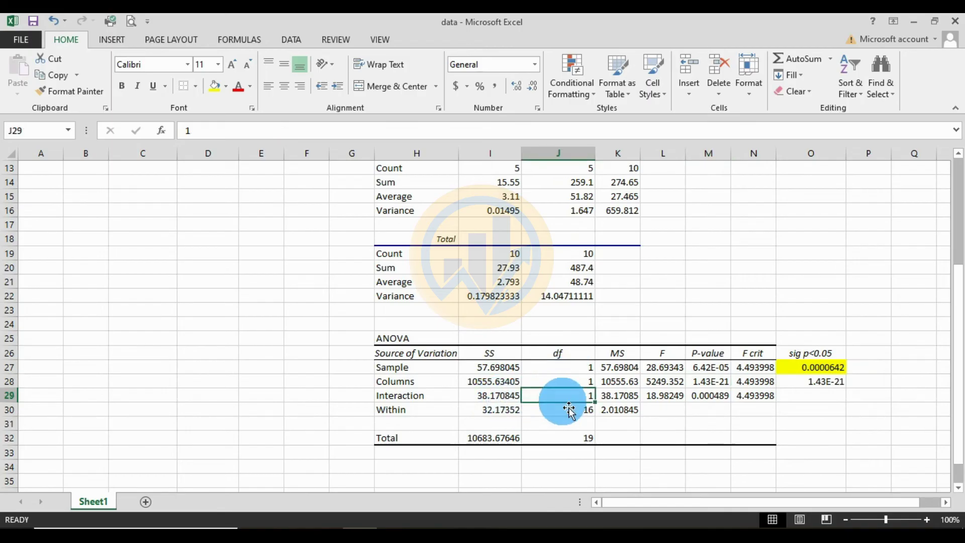
pyautogui.click(623, 395)
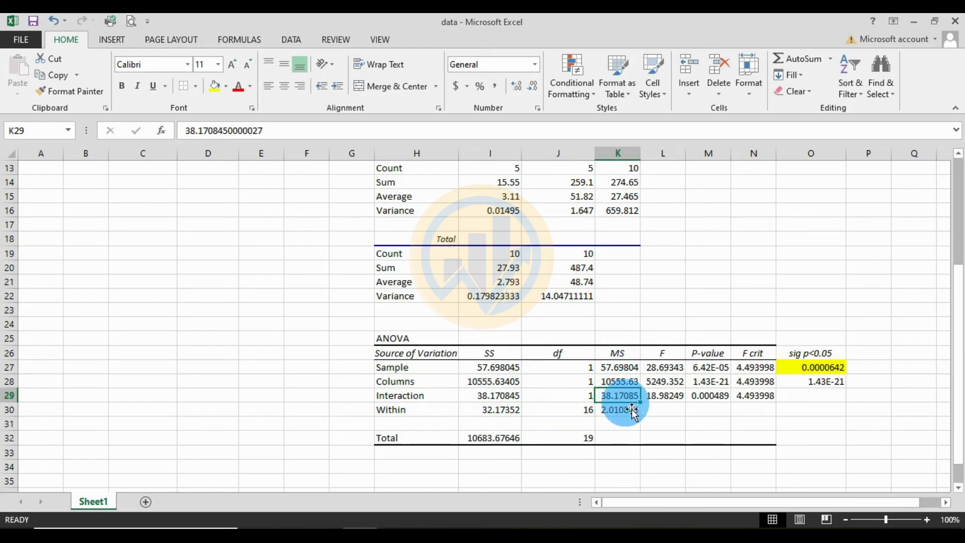
pyautogui.click(673, 399)
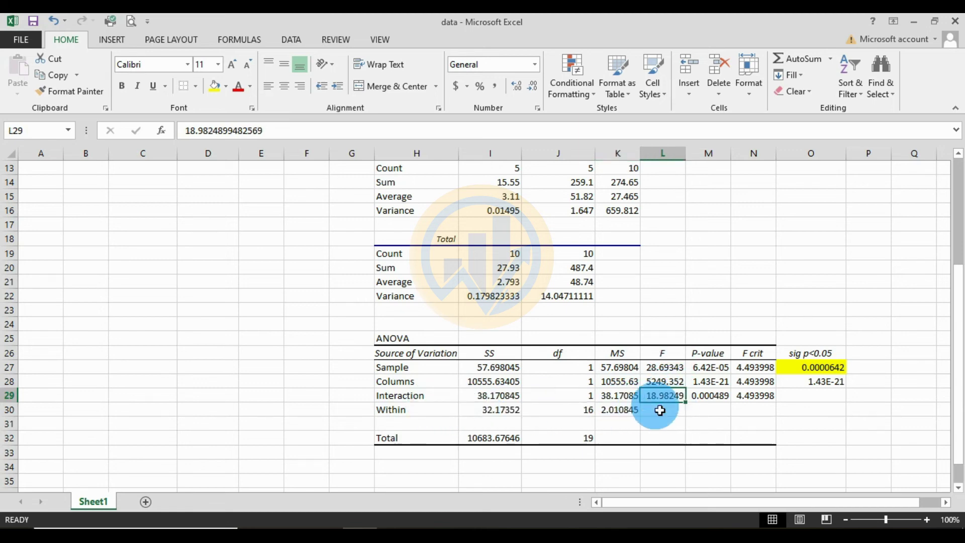
pyautogui.click(704, 397)
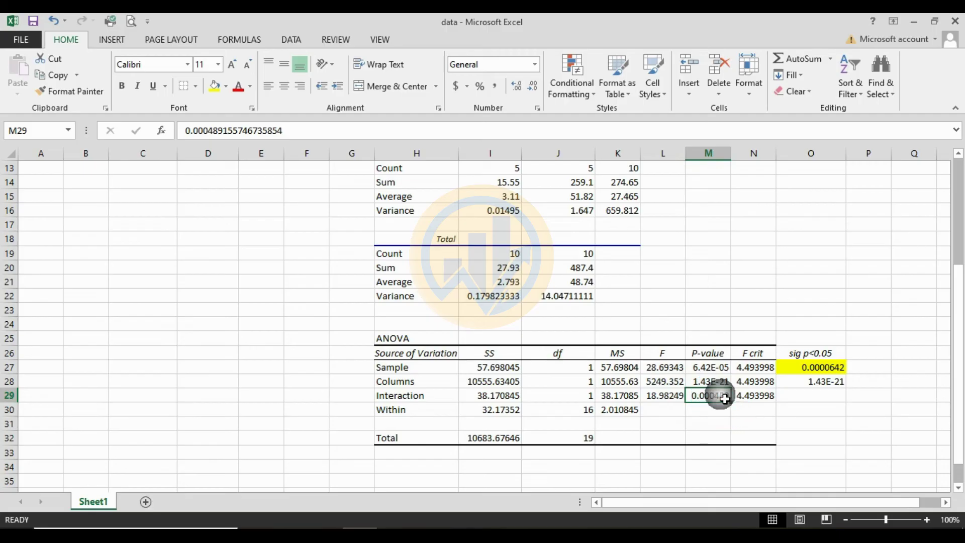
pyautogui.click(807, 398)
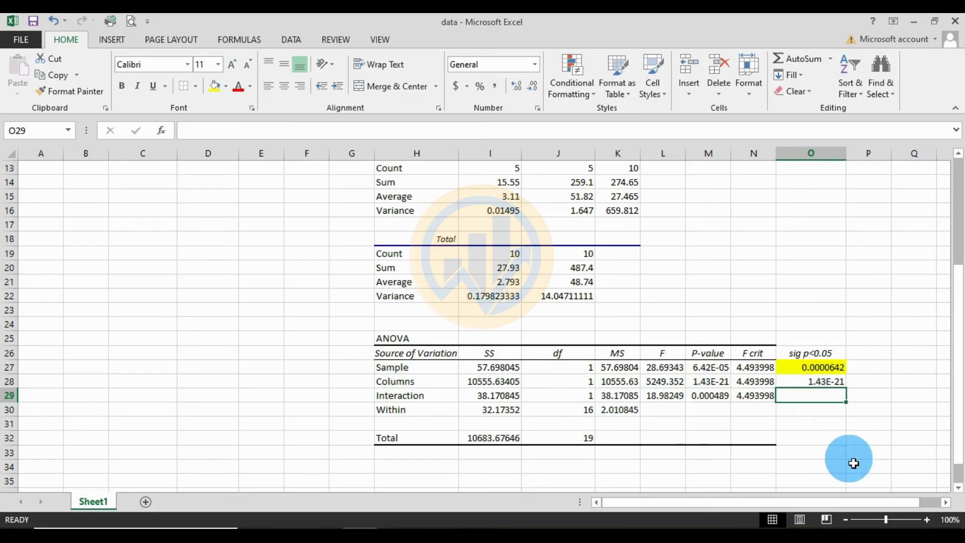
pyautogui.write('0.000489')
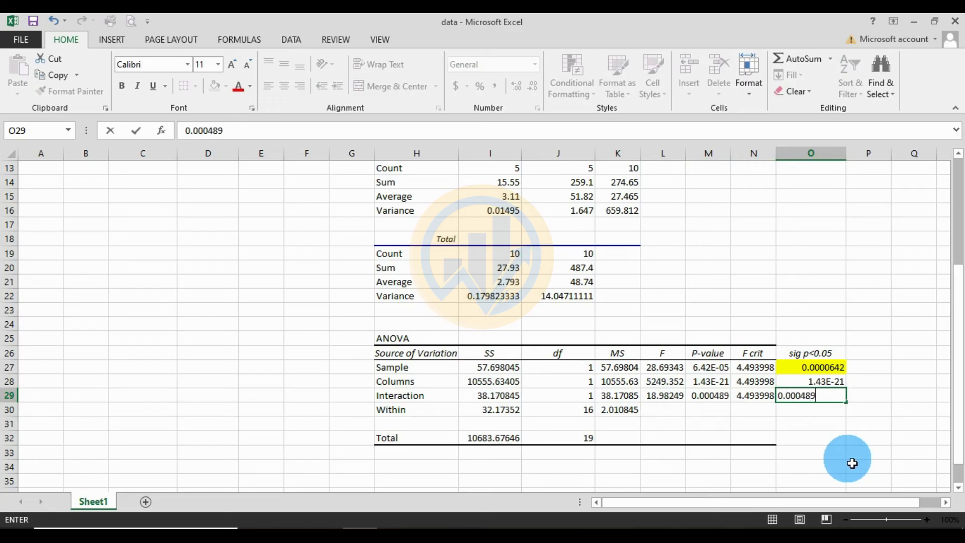
pyautogui.click(852, 463)
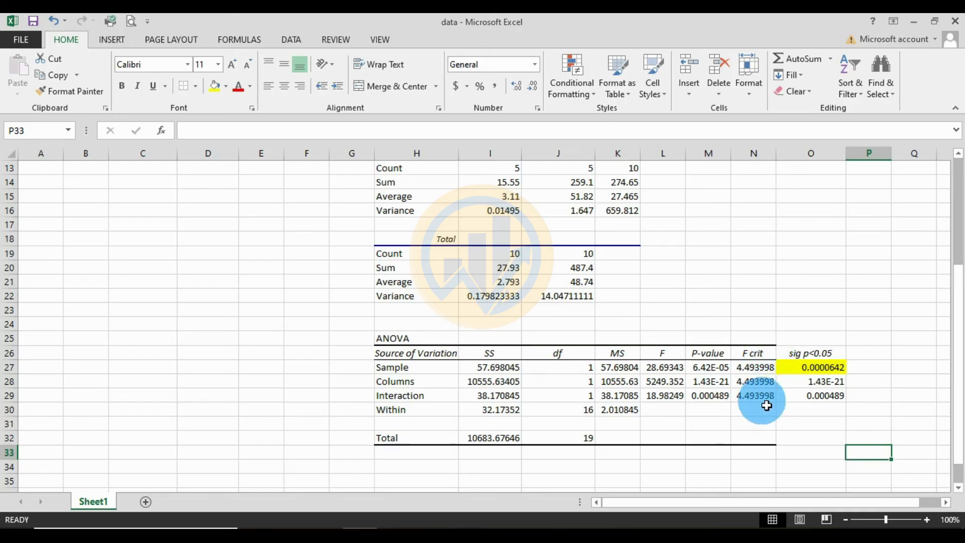
# - Examine the Within and Total rows of the ANOVA table, and highlight the P-values for Sample, Columns and Interaction for review
pyautogui.click(418, 413)
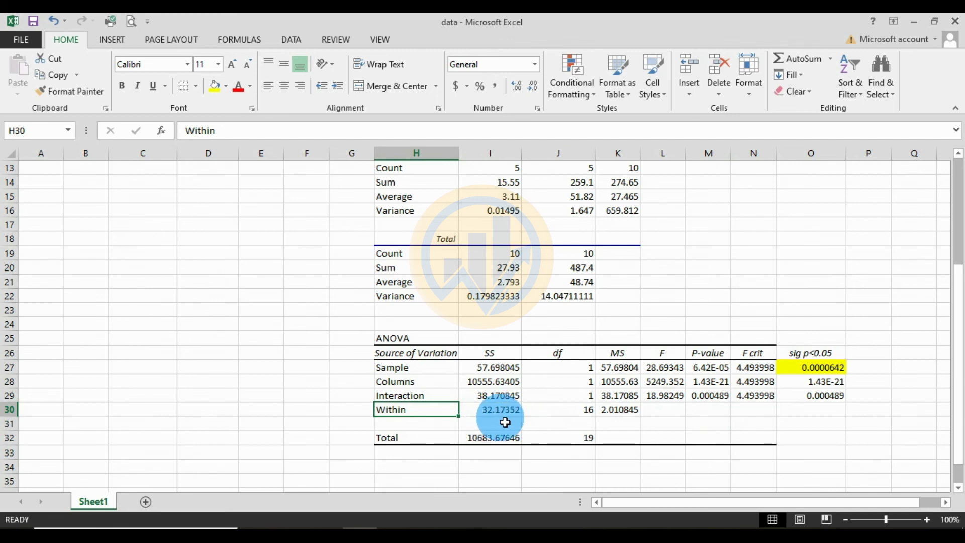
pyautogui.click(568, 417)
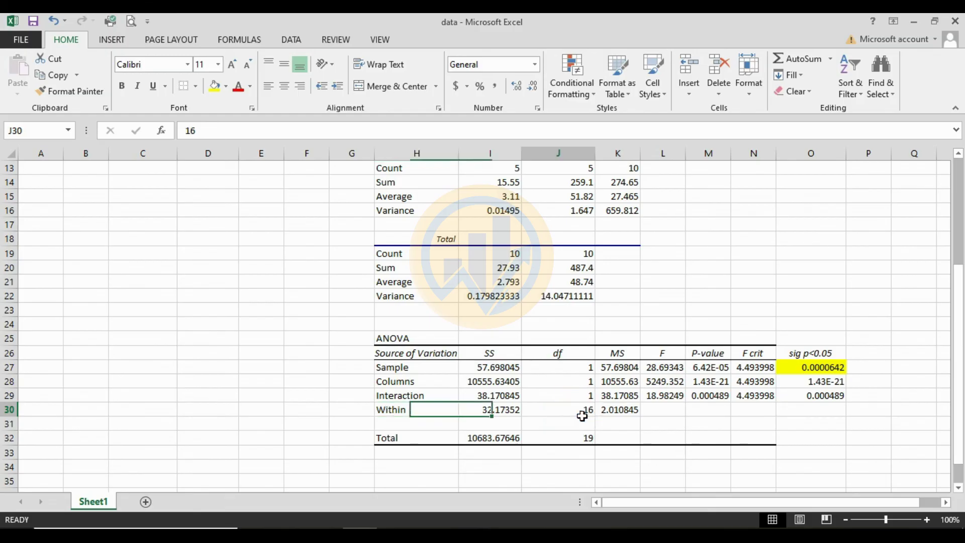
pyautogui.click(630, 418)
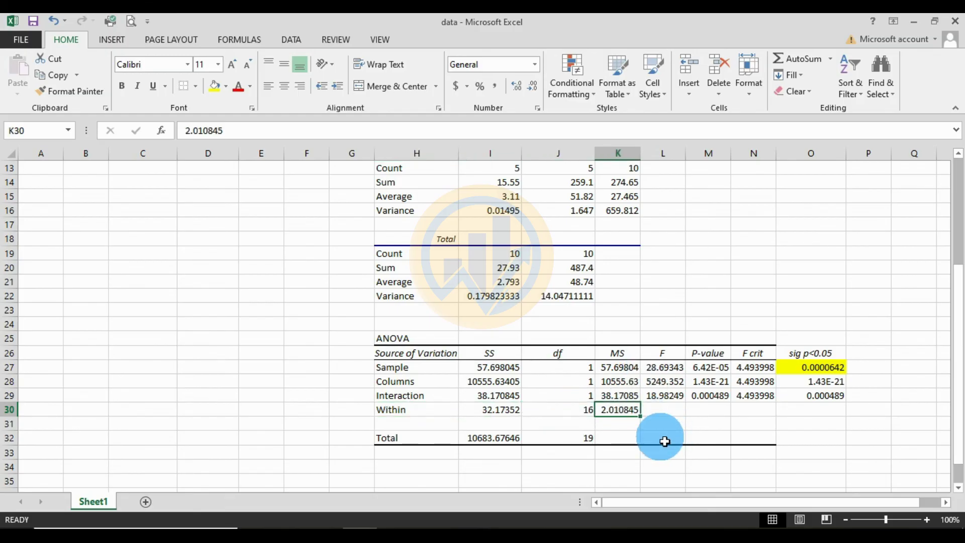
pyautogui.click(441, 438)
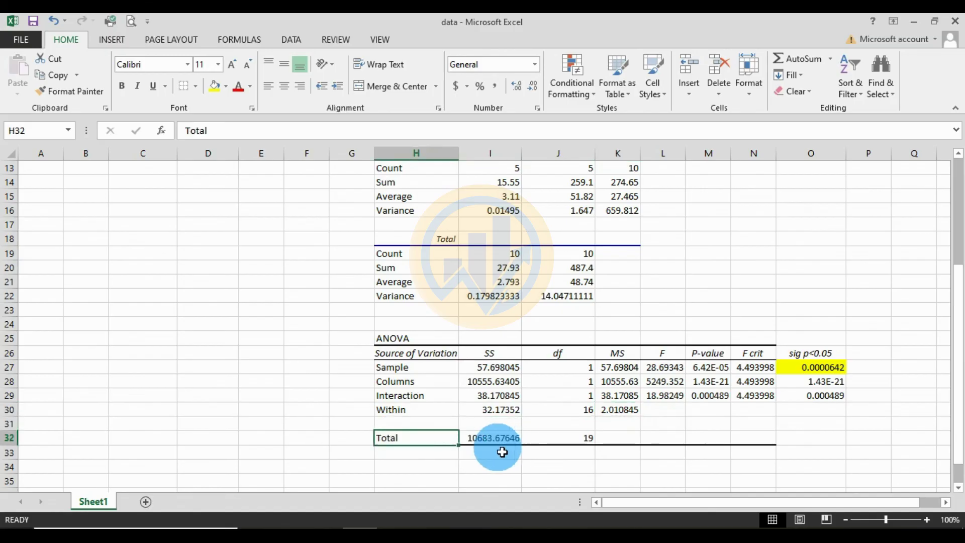
pyautogui.click(500, 437)
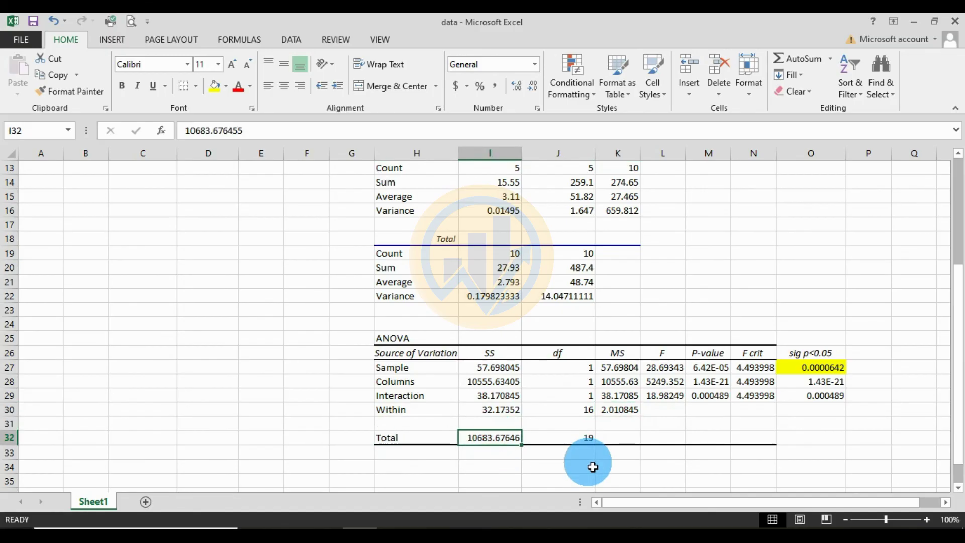
pyautogui.click(571, 439)
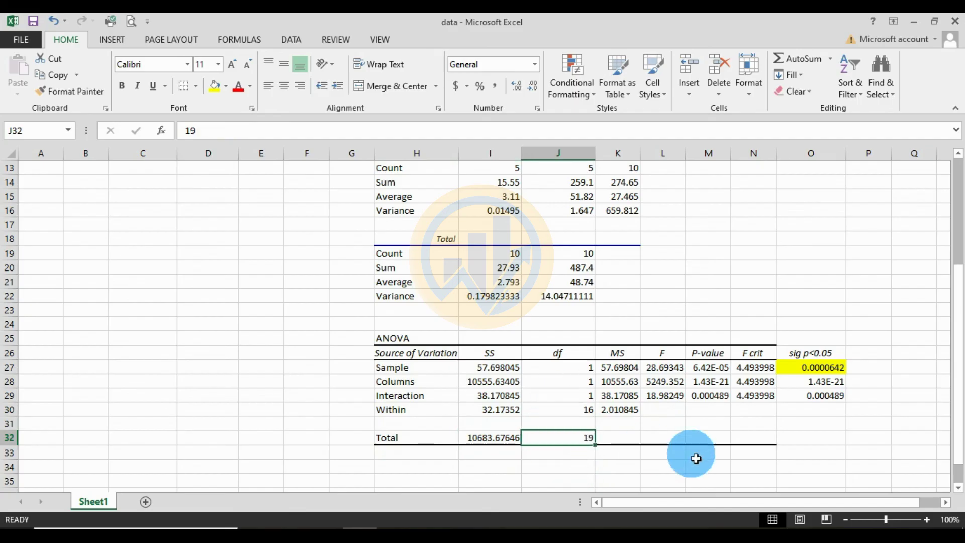
pyautogui.click(803, 440)
pyautogui.moveTo(708, 367); pyautogui.dragTo(709, 396)
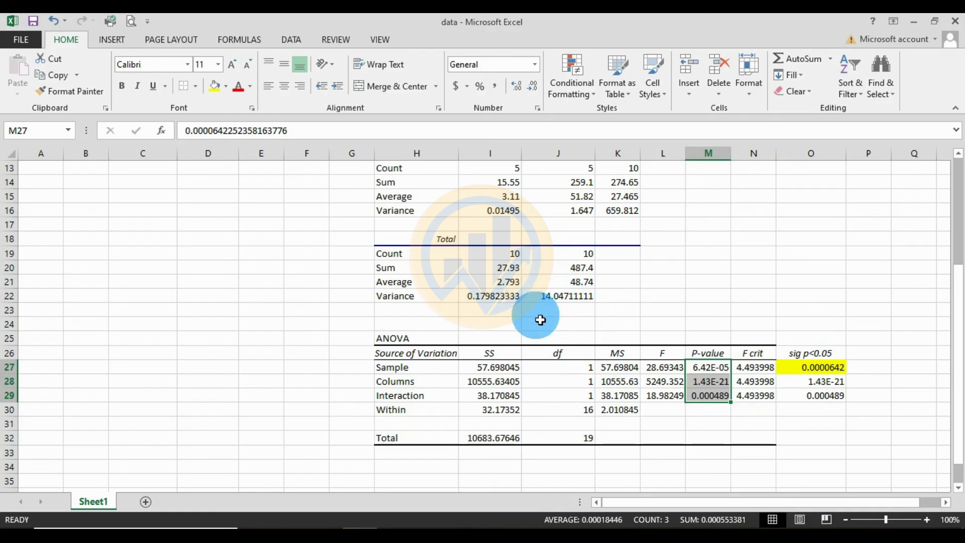
pyautogui.scroll(4, 536, 326)
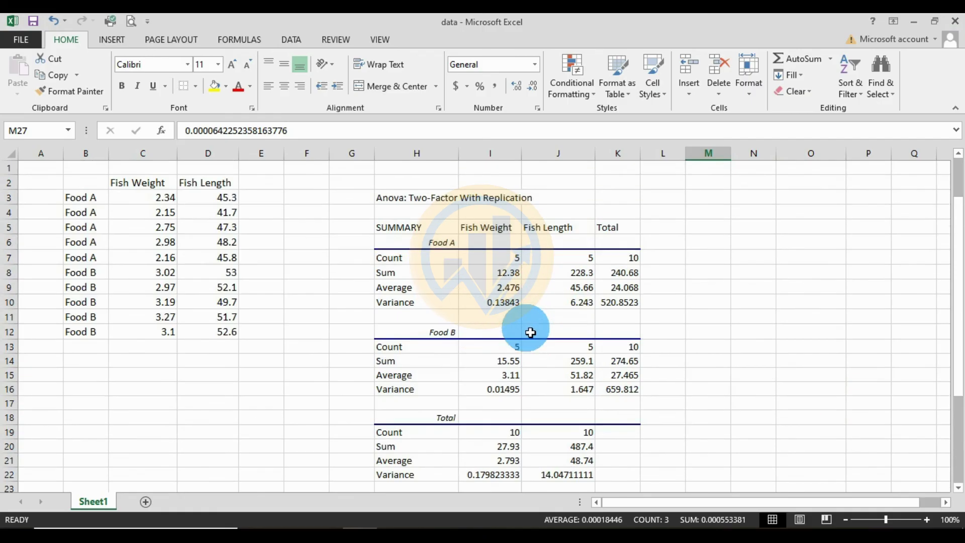